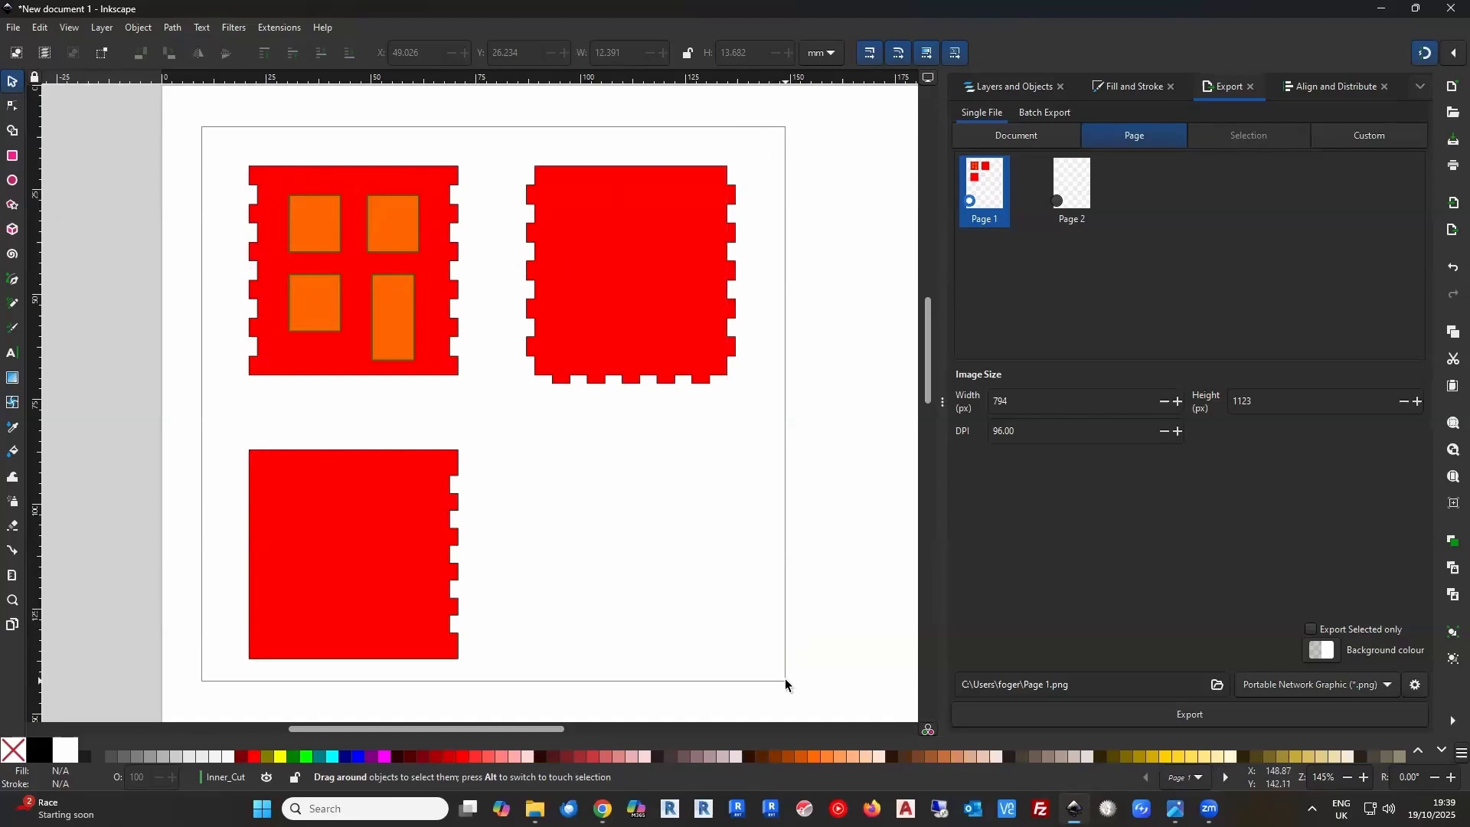
Remove the fill colour from all shapes on the page, leaving only their outlines
key(ctrl+a)
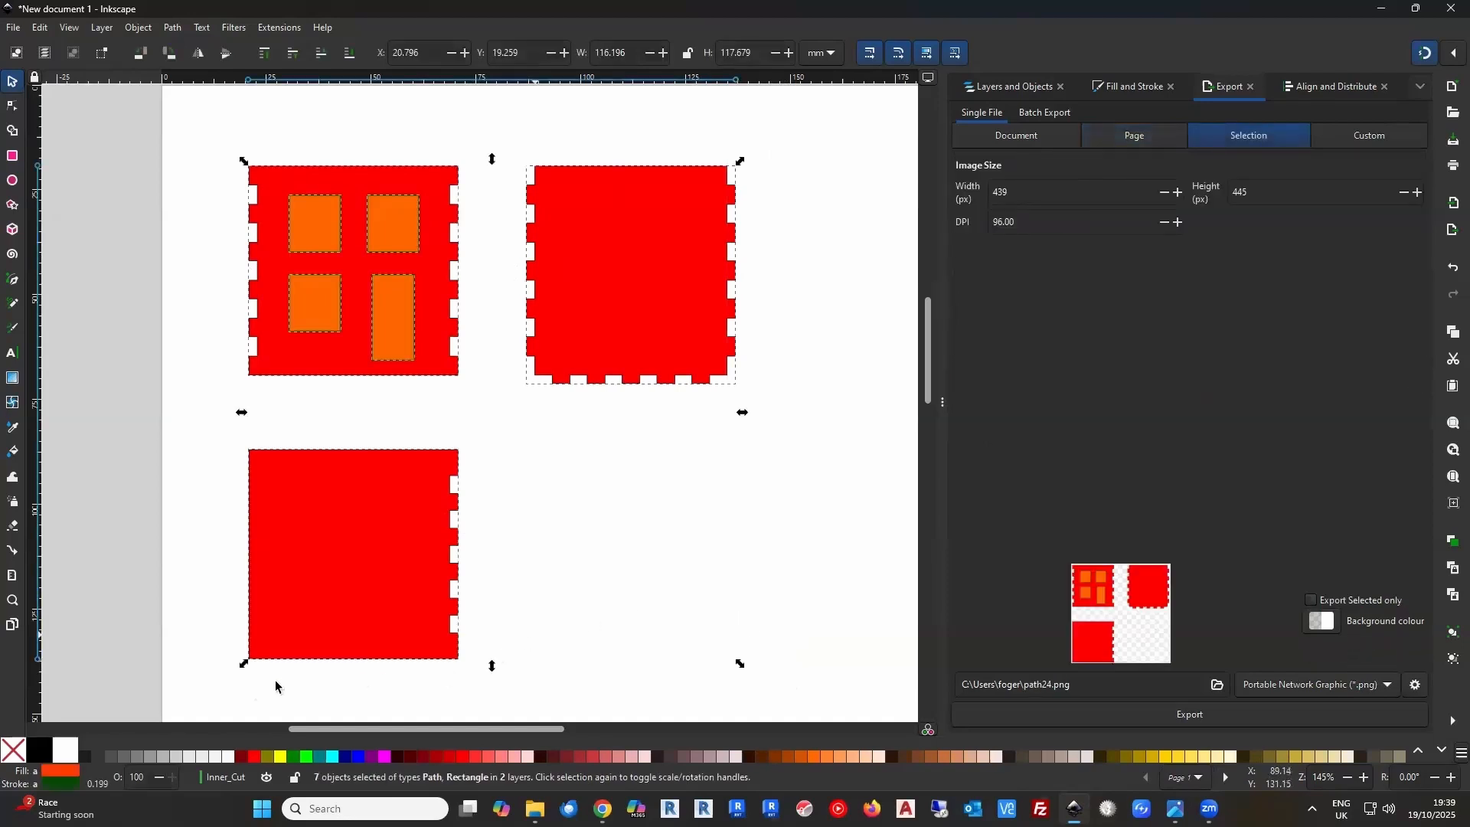
click(13, 752)
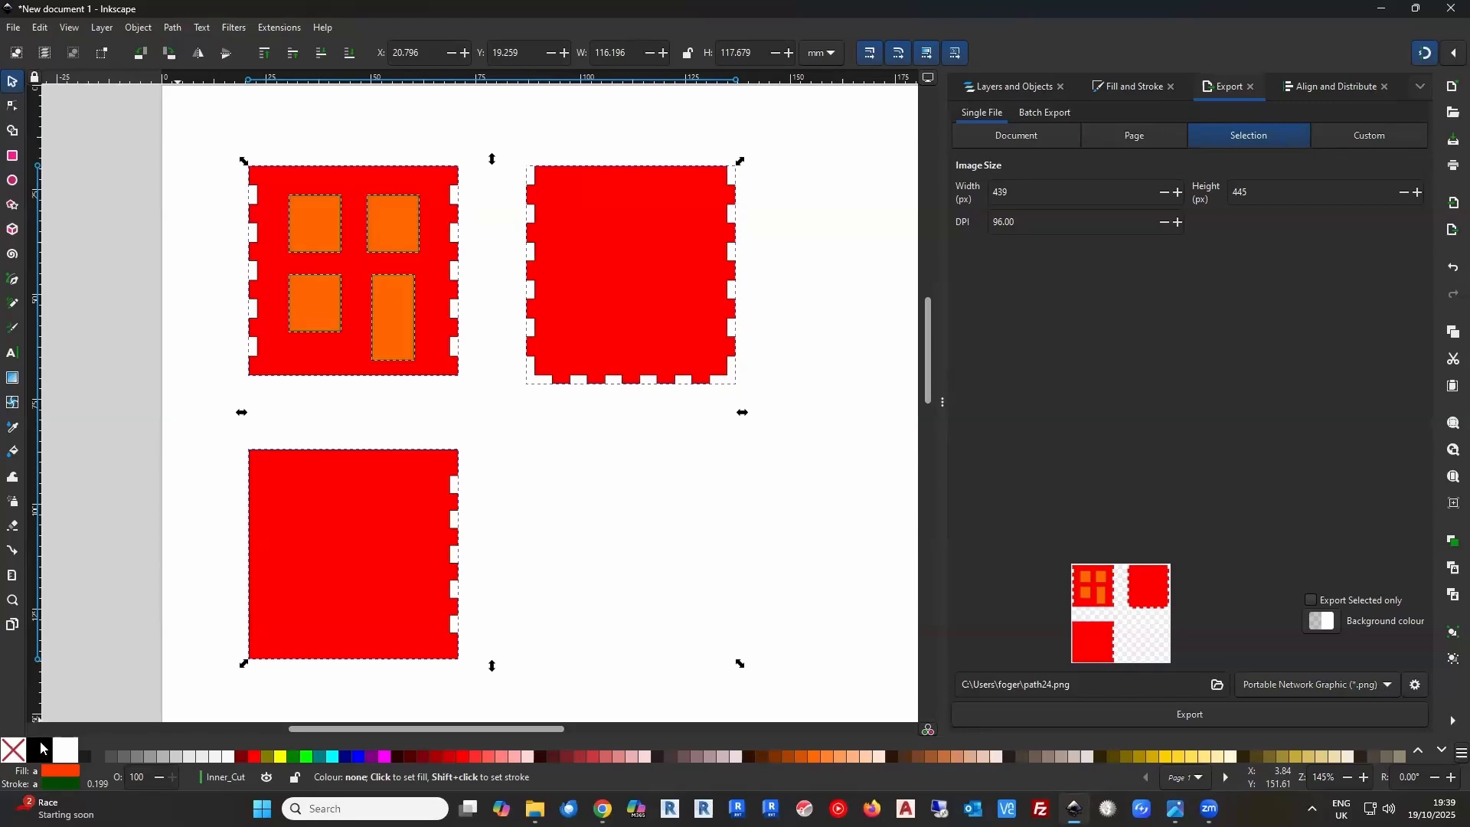
click(635, 588)
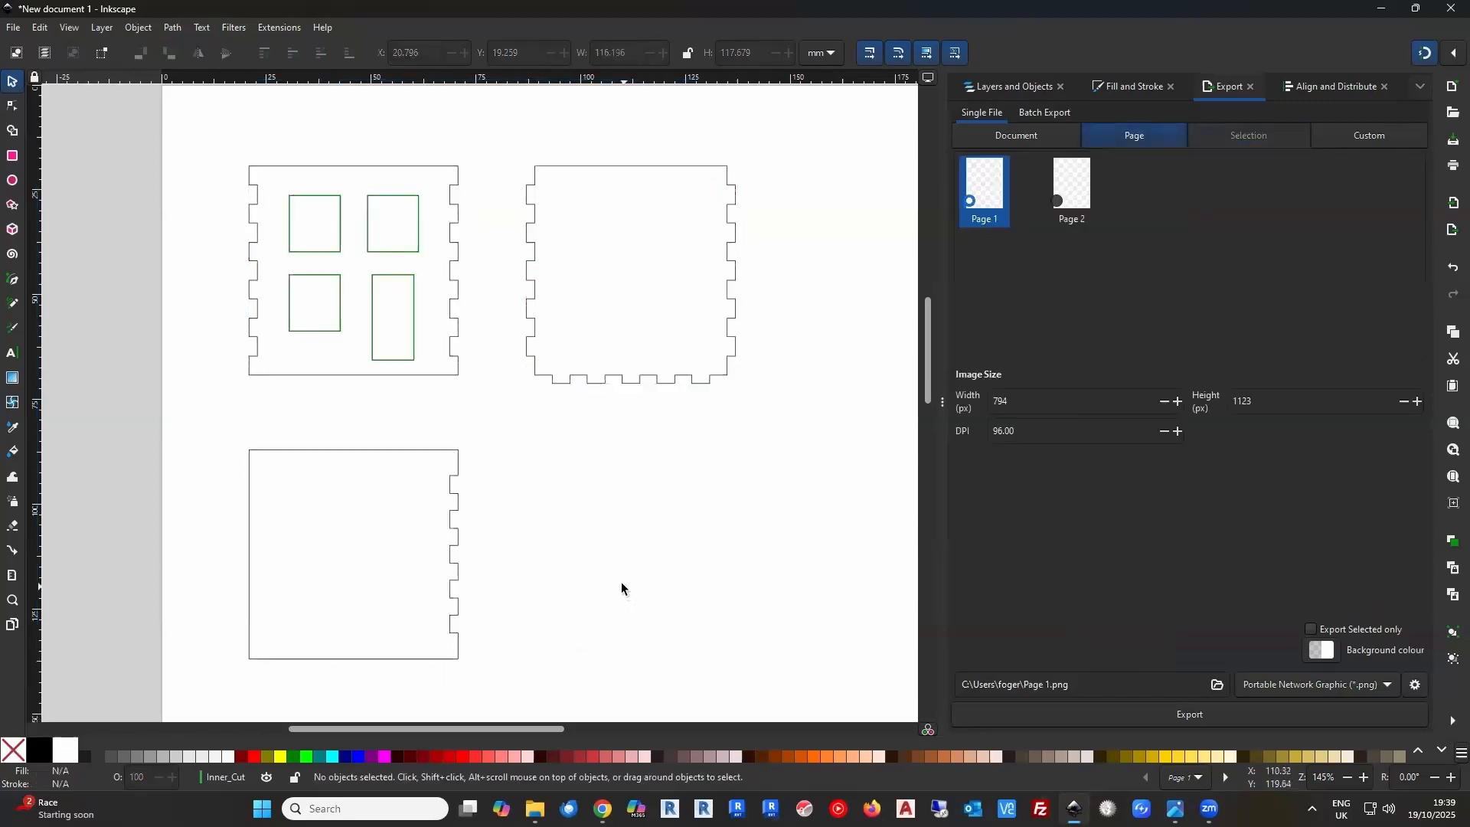
Set the export format to Inkscape SVG and include only Page 1 in the export
mouse_move(618, 472)
mouse_down()
mouse_move(594, 416)
mouse_move(620, 449)
mouse_up()
ctrl+scroll(611, 454, down, 2)
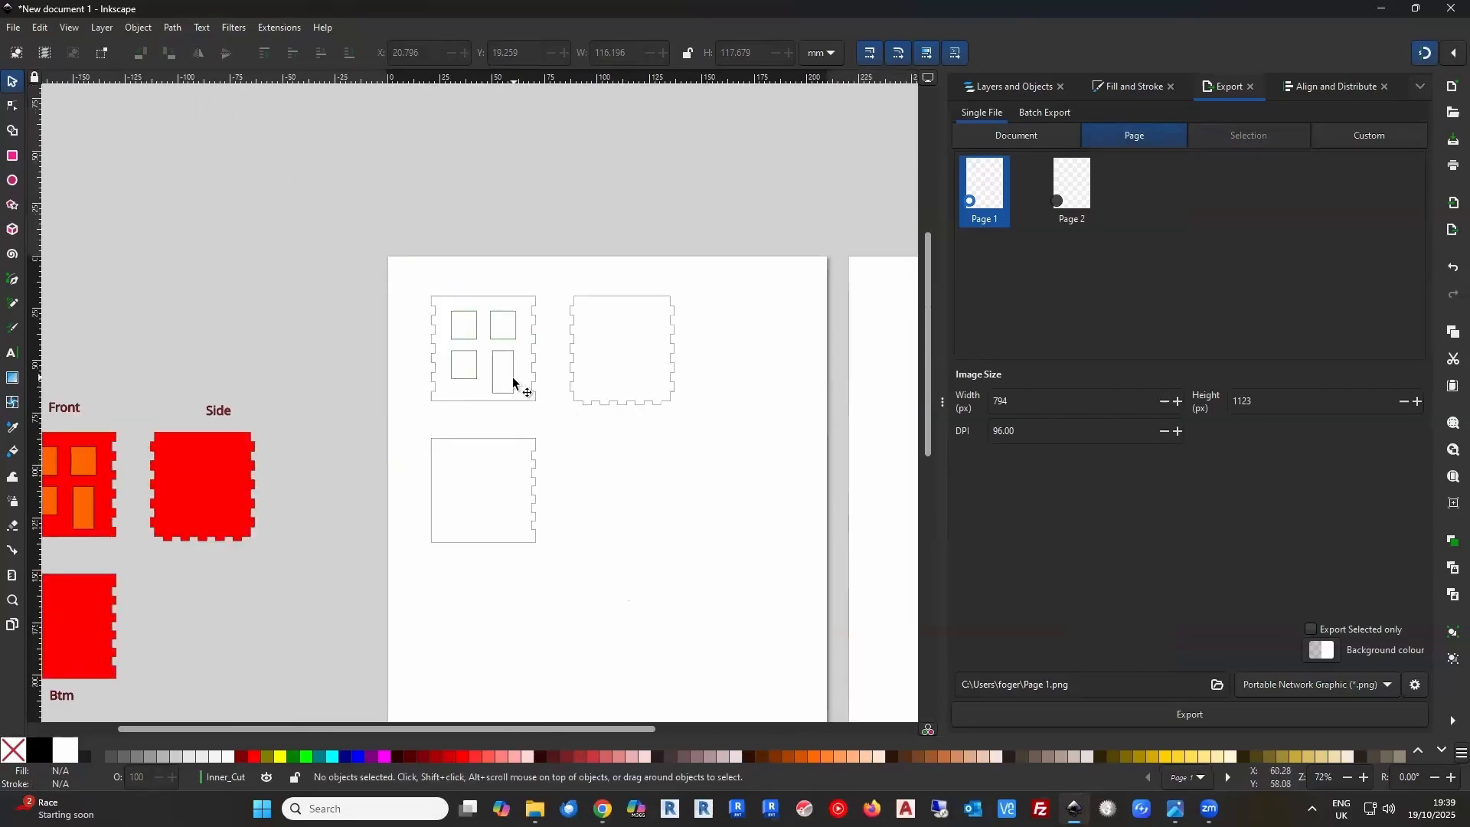
drag(638, 466, 476, 338)
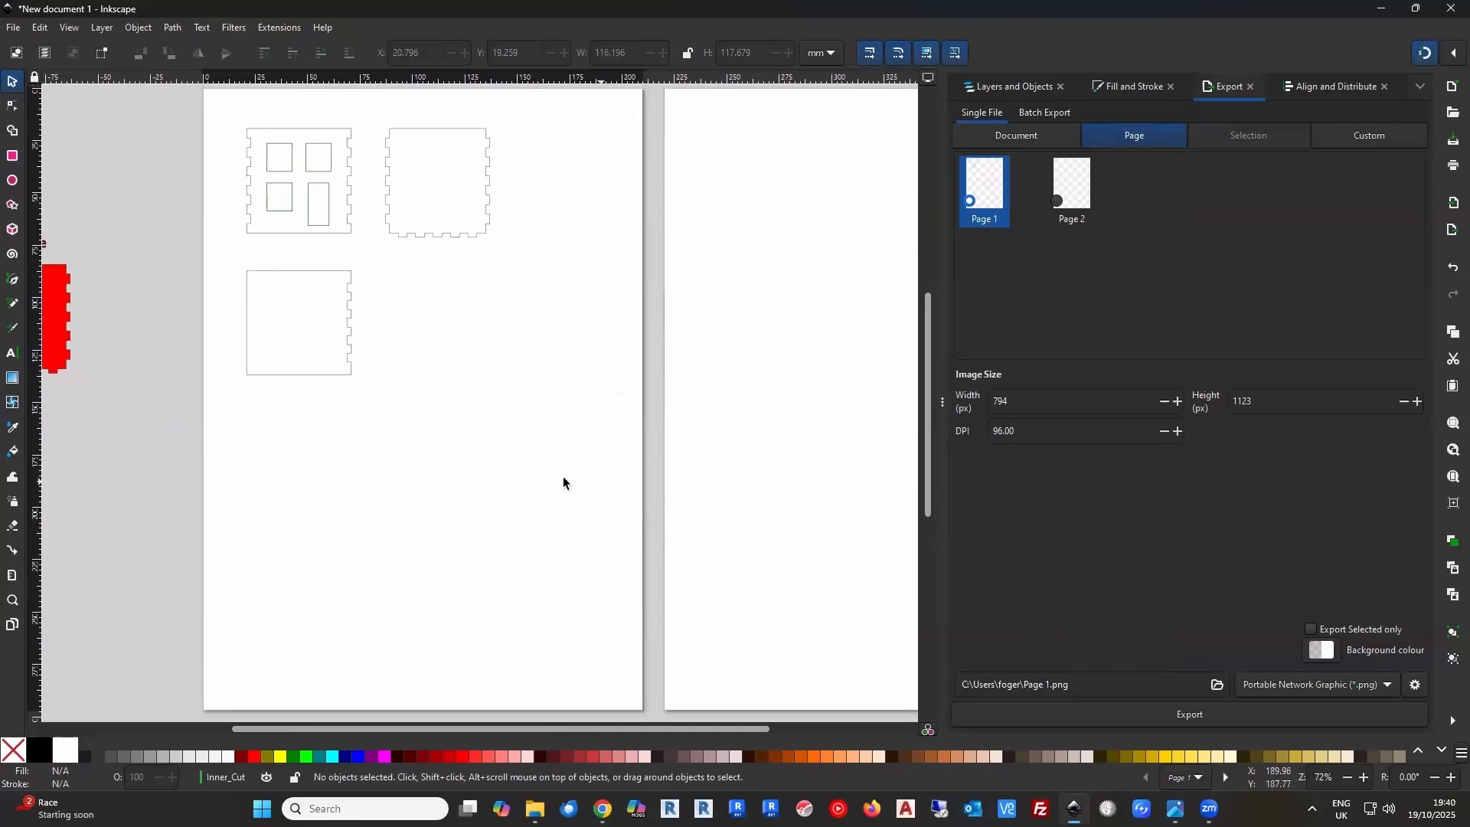
click(1384, 688)
click(1286, 665)
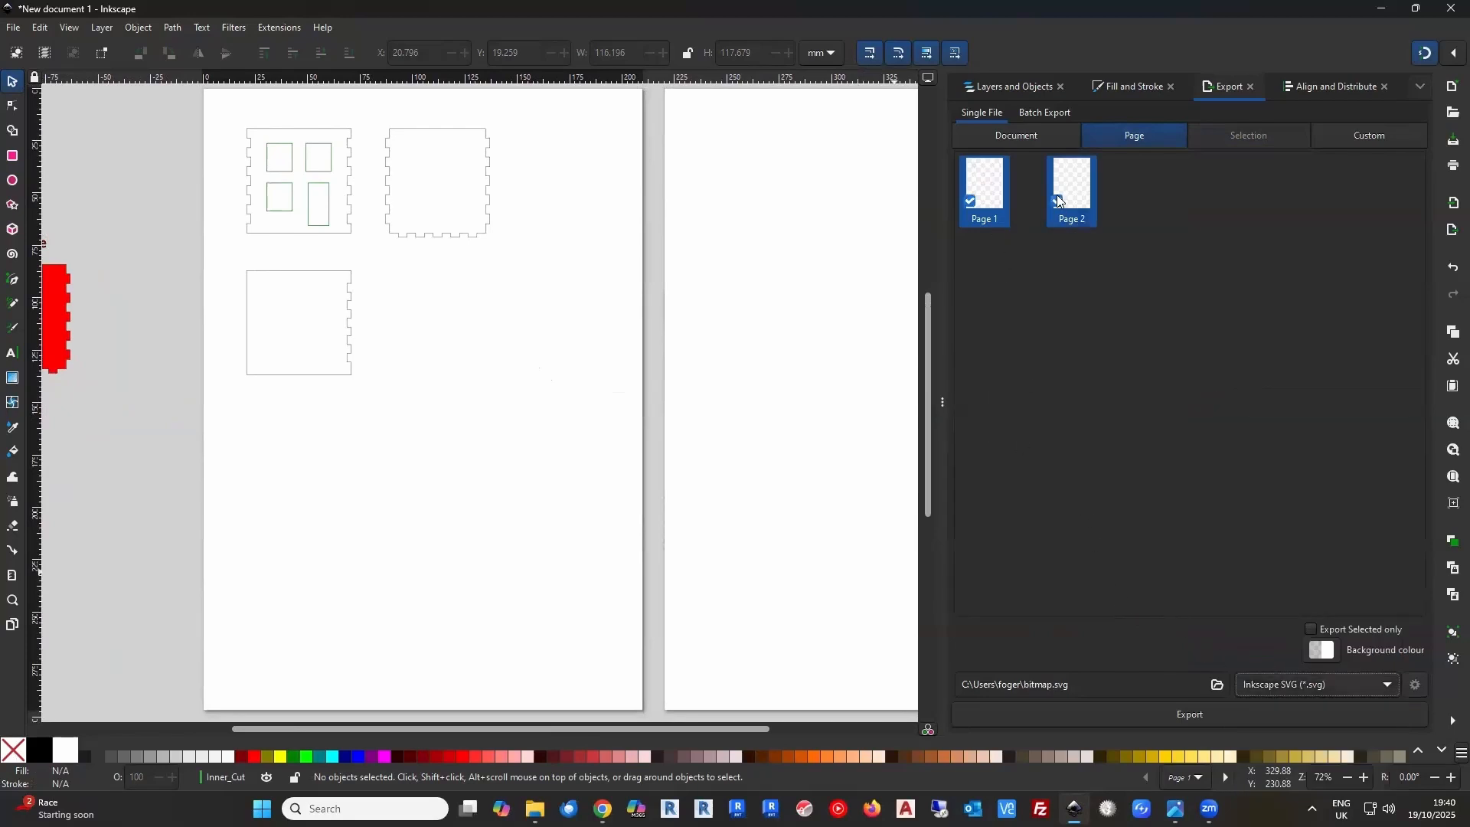
click(1070, 221)
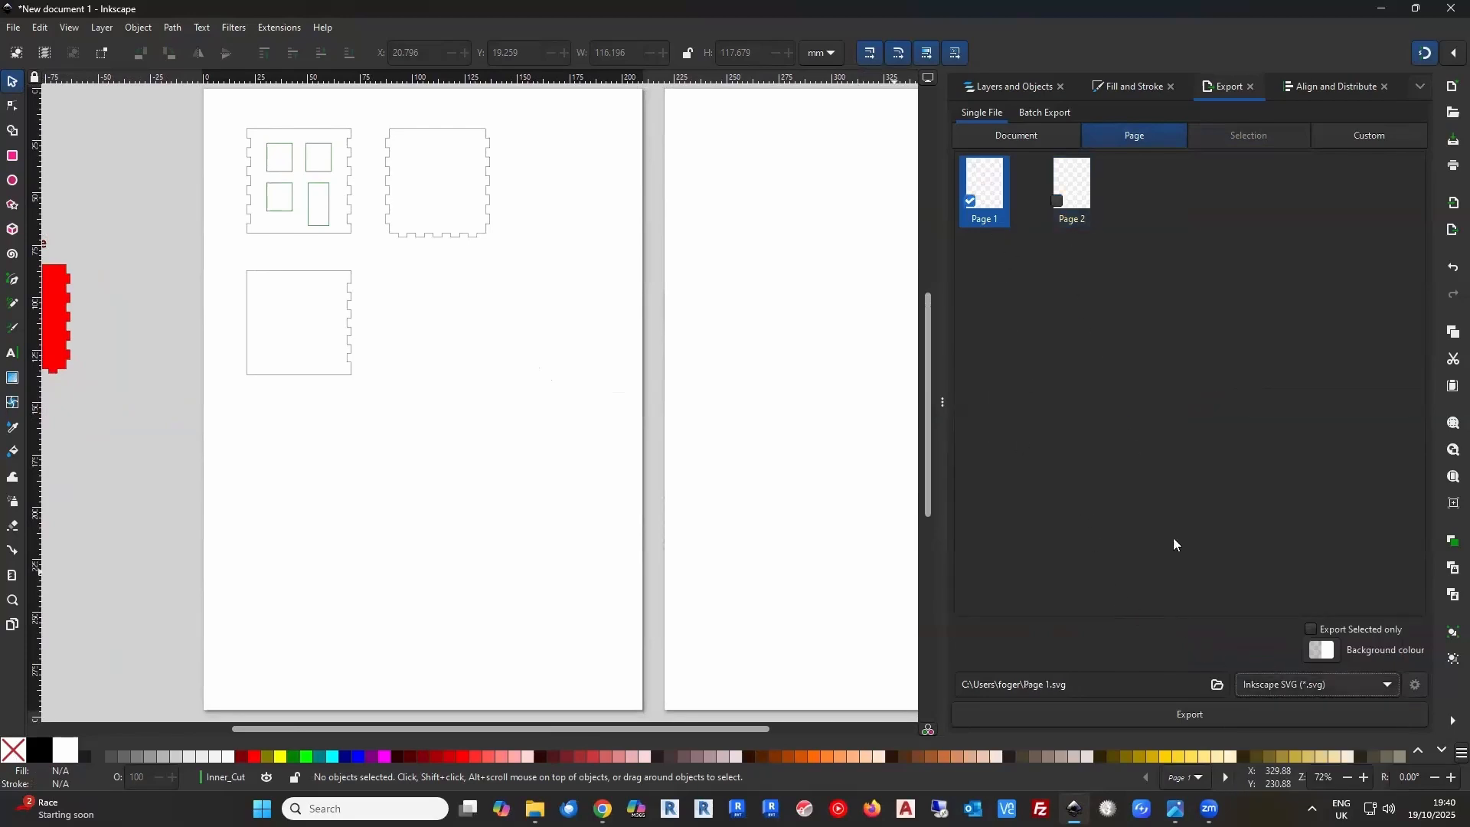
Export the page to the Documents folder under the file name Page 1a
click(1217, 685)
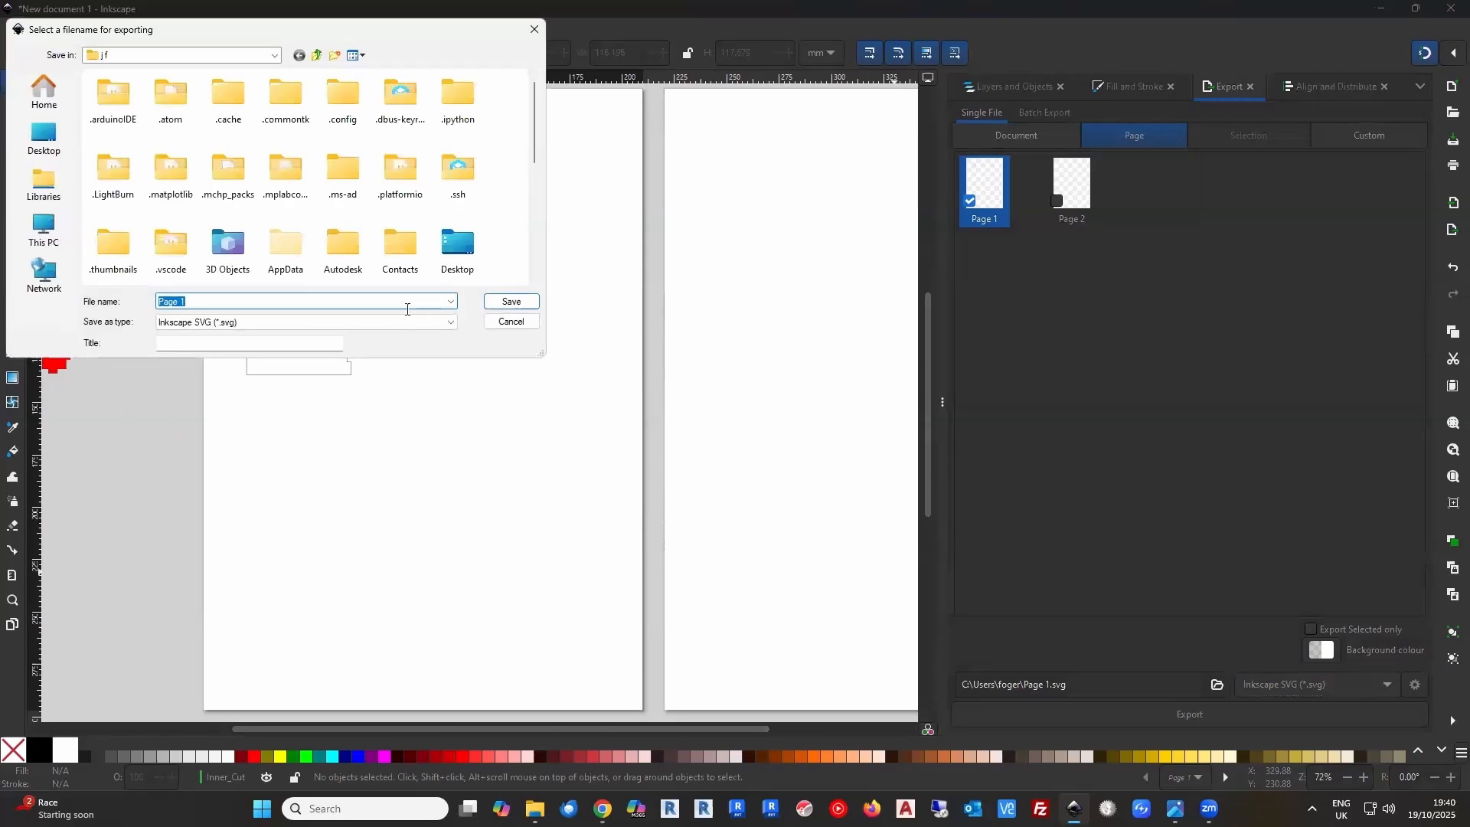
click(45, 92)
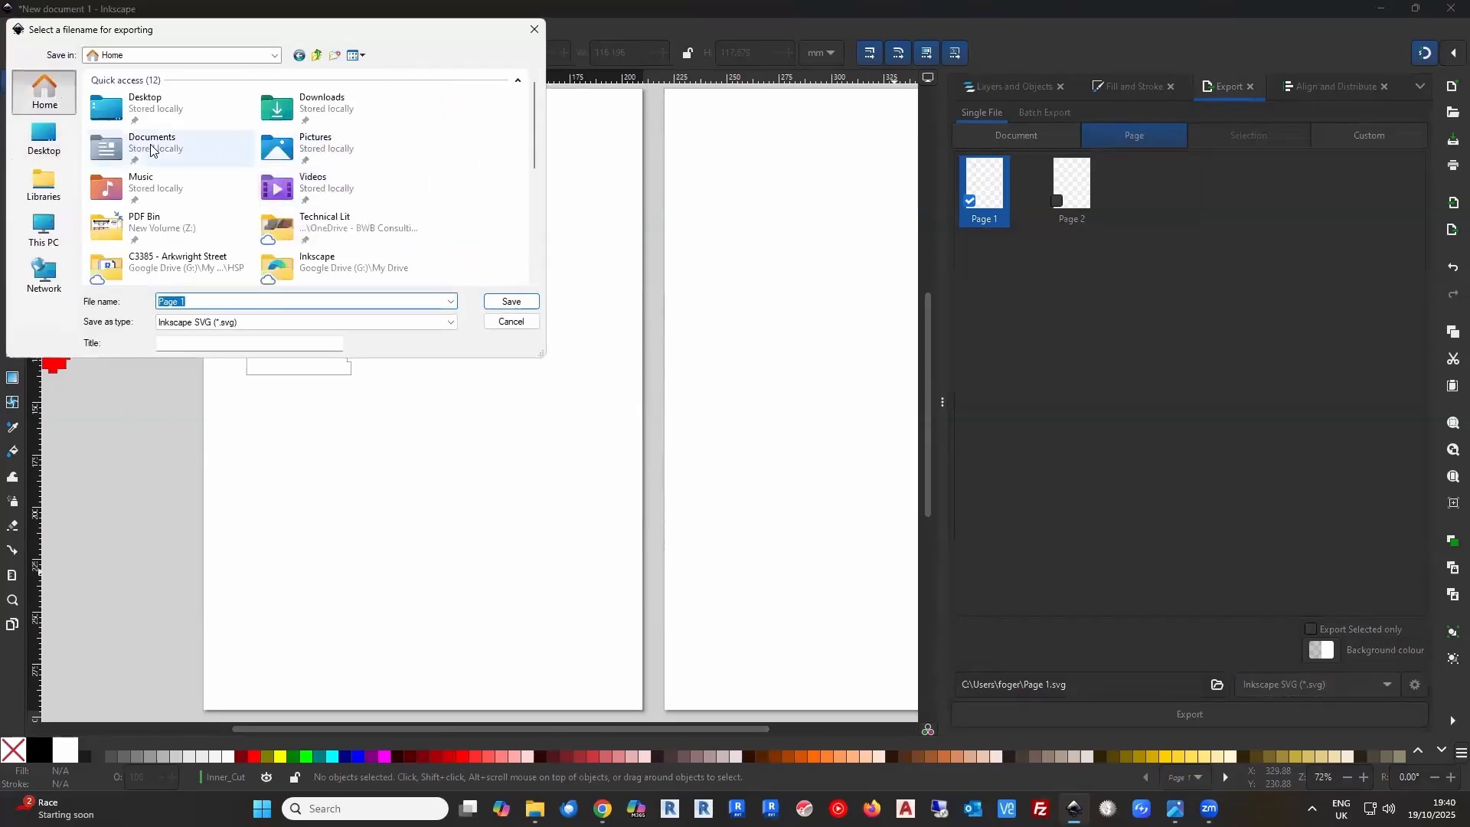
click(150, 150)
double_click(150, 149)
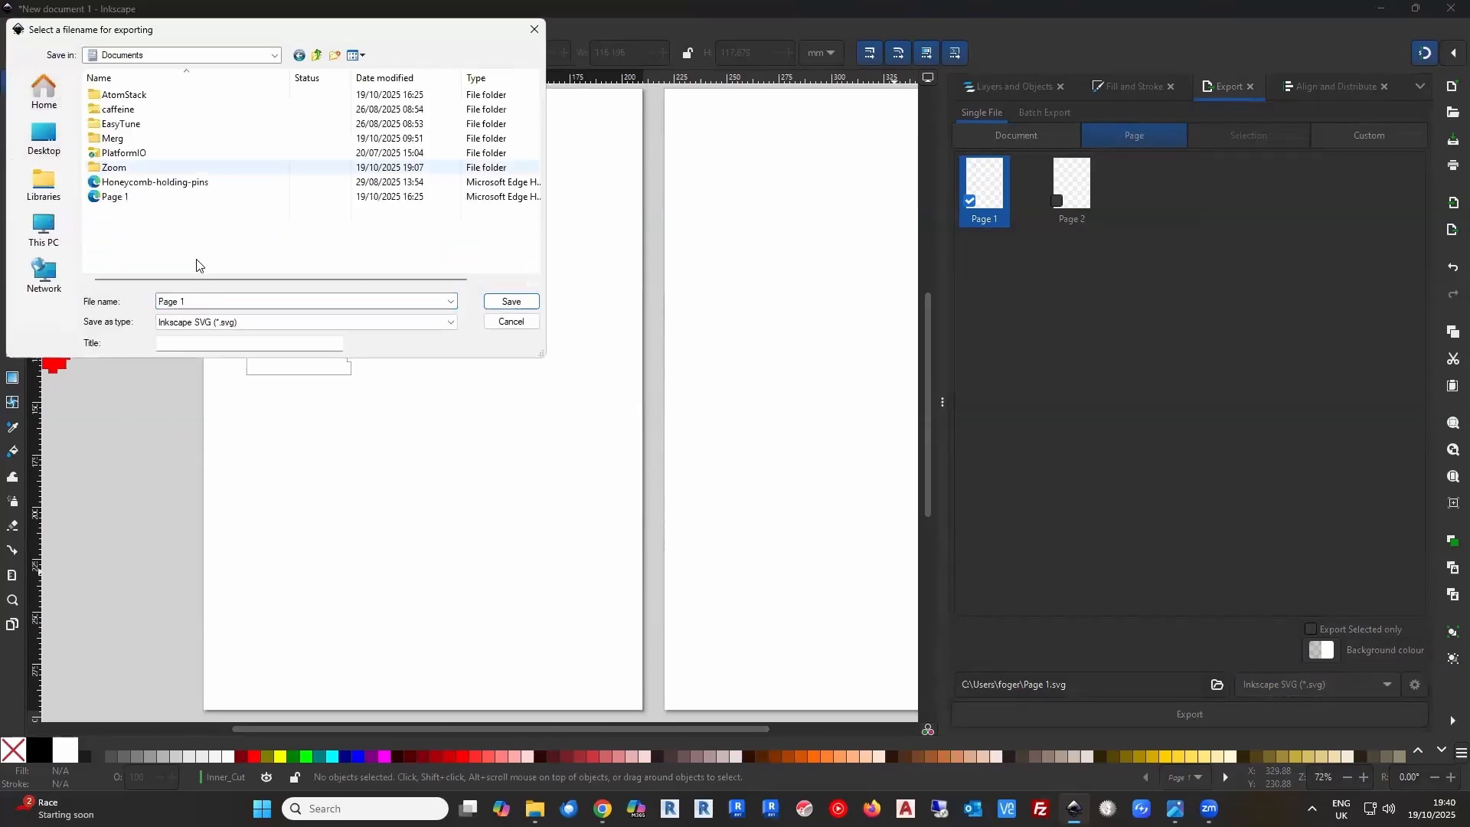
double_click(198, 302)
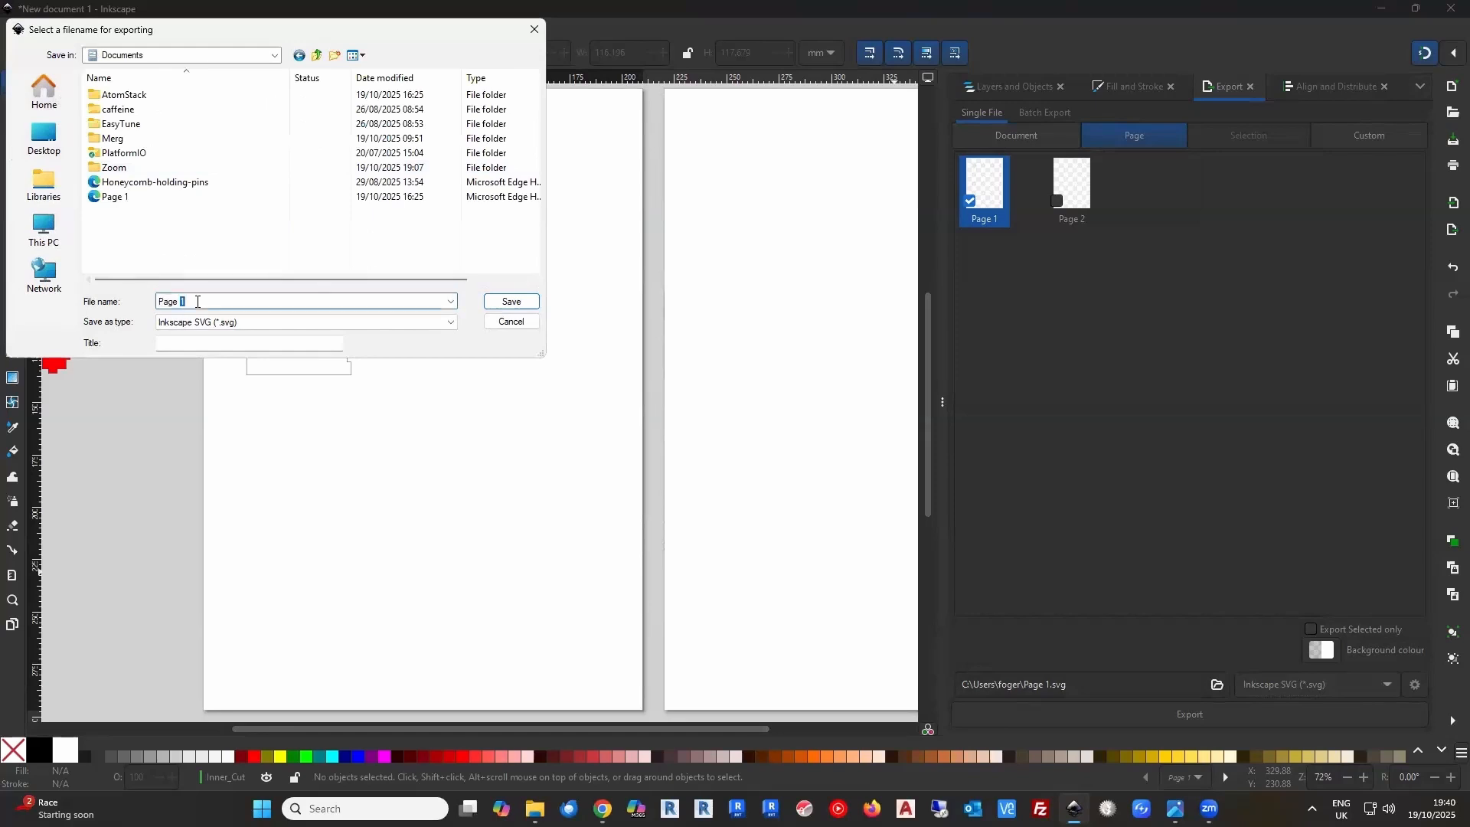
text(1a)
click(501, 304)
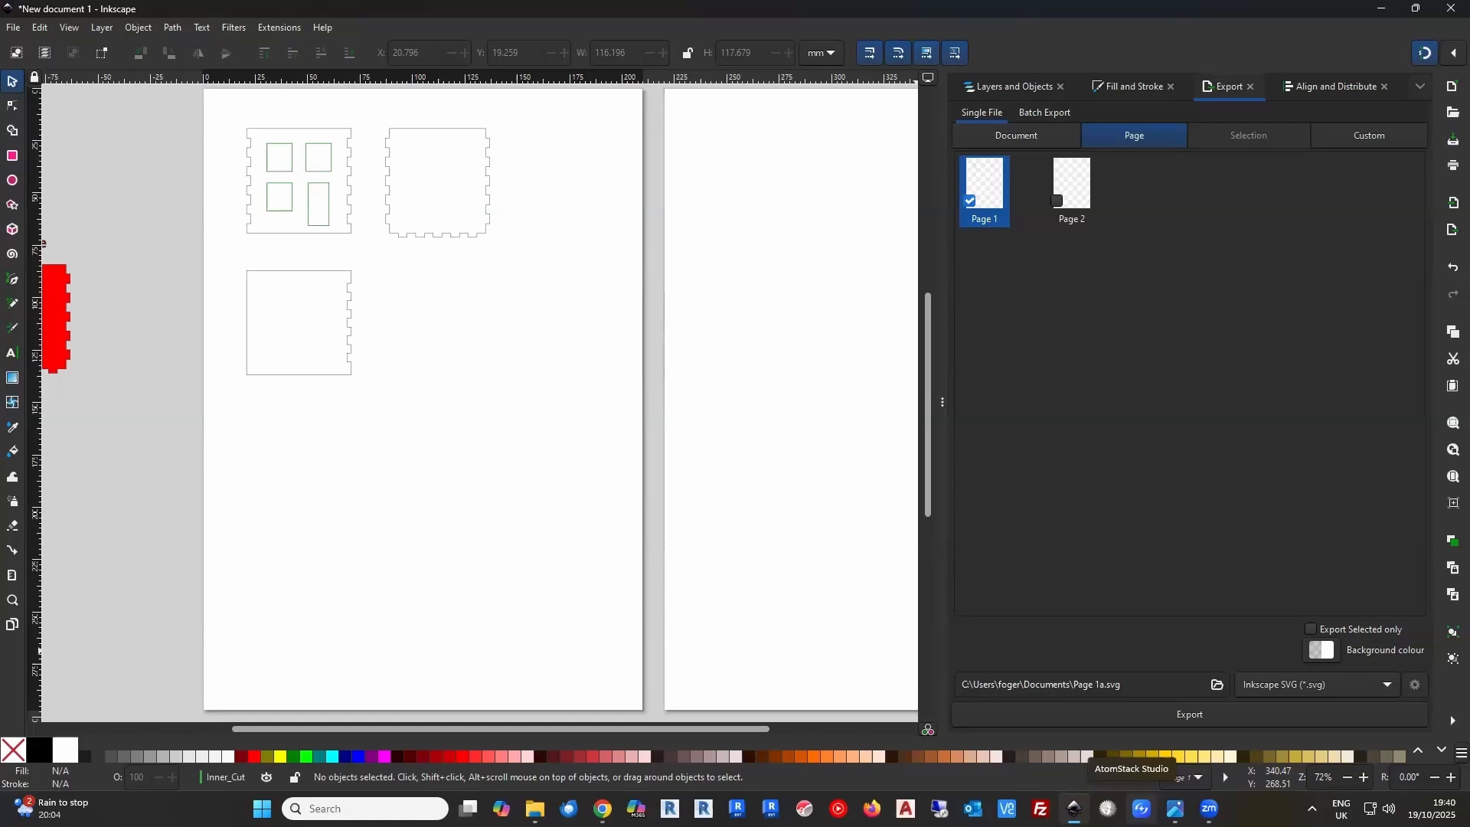
Switch to AtomStack Studio and import the Page 1a file from the Documents folder
click(1073, 808)
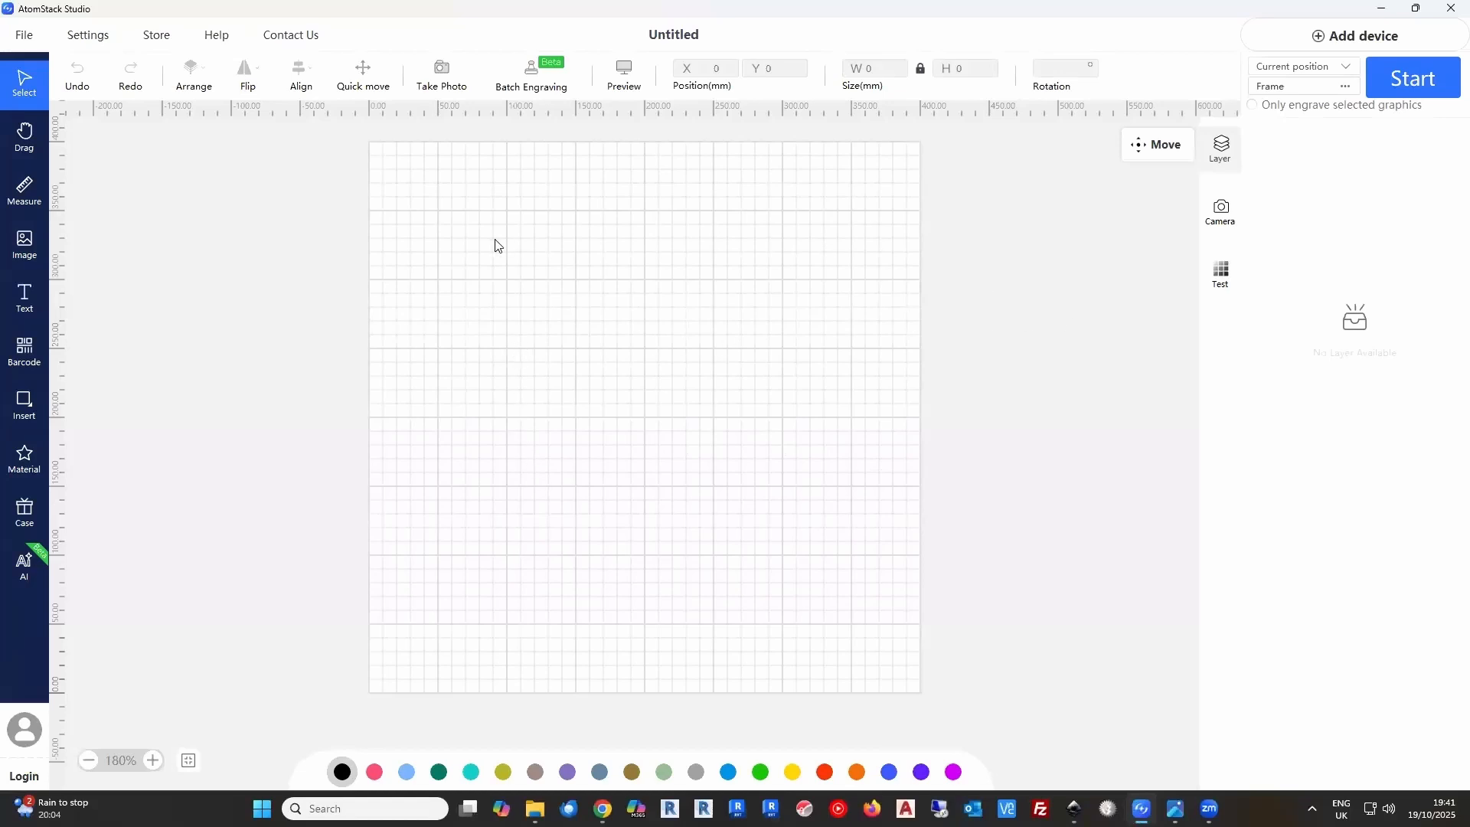
click(24, 34)
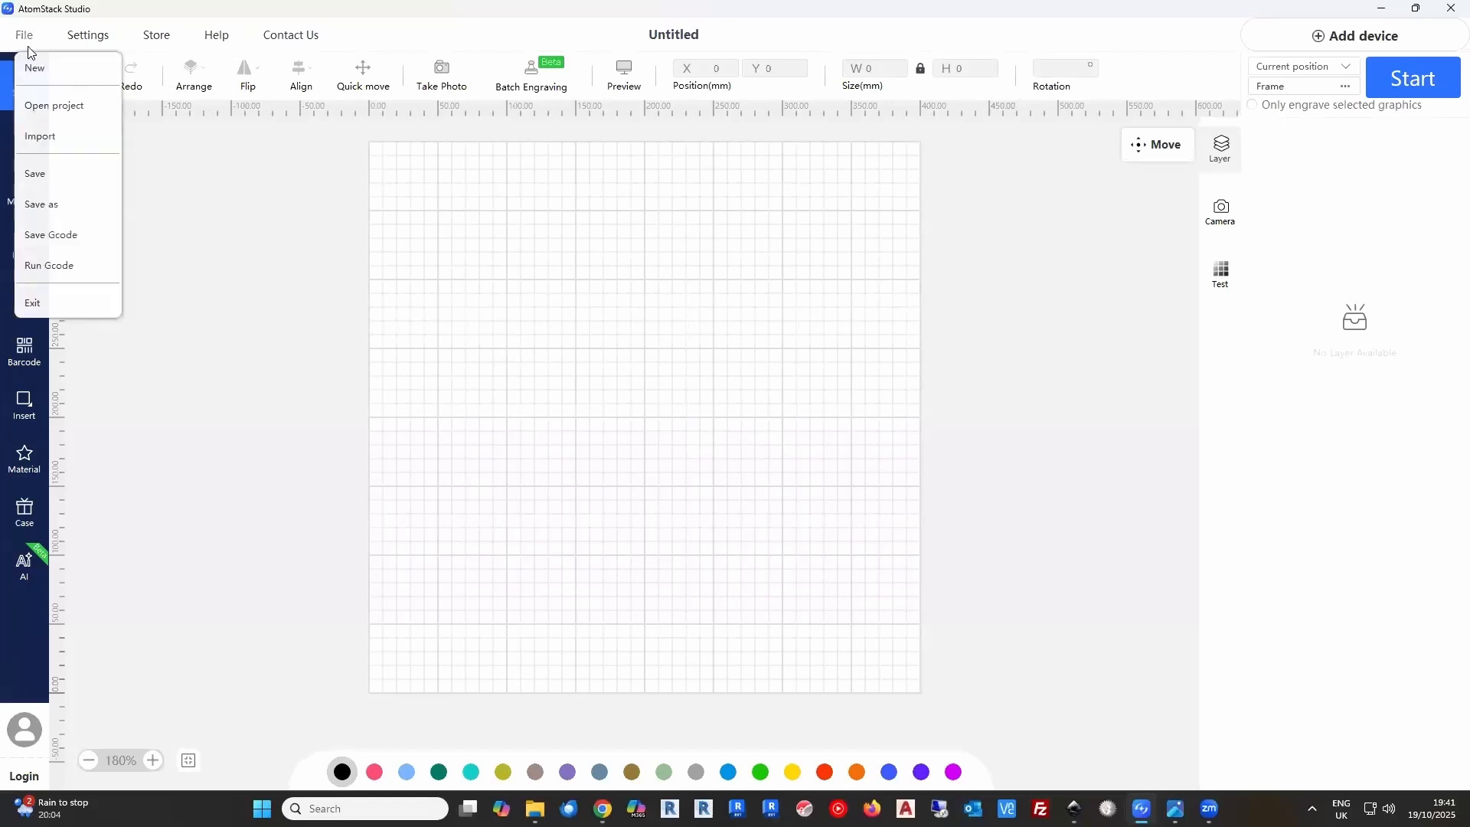
click(59, 135)
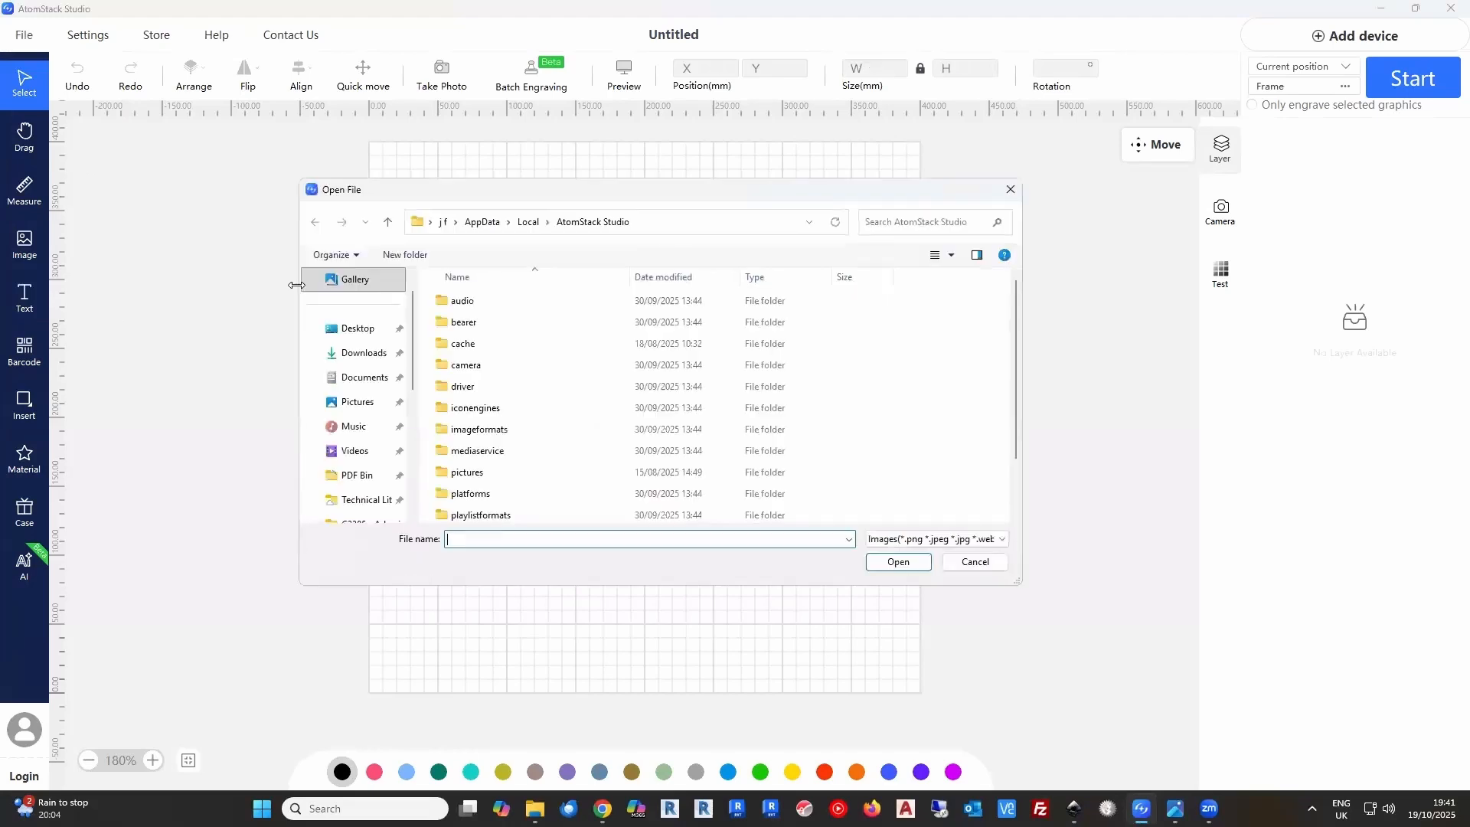
click(364, 377)
click(577, 474)
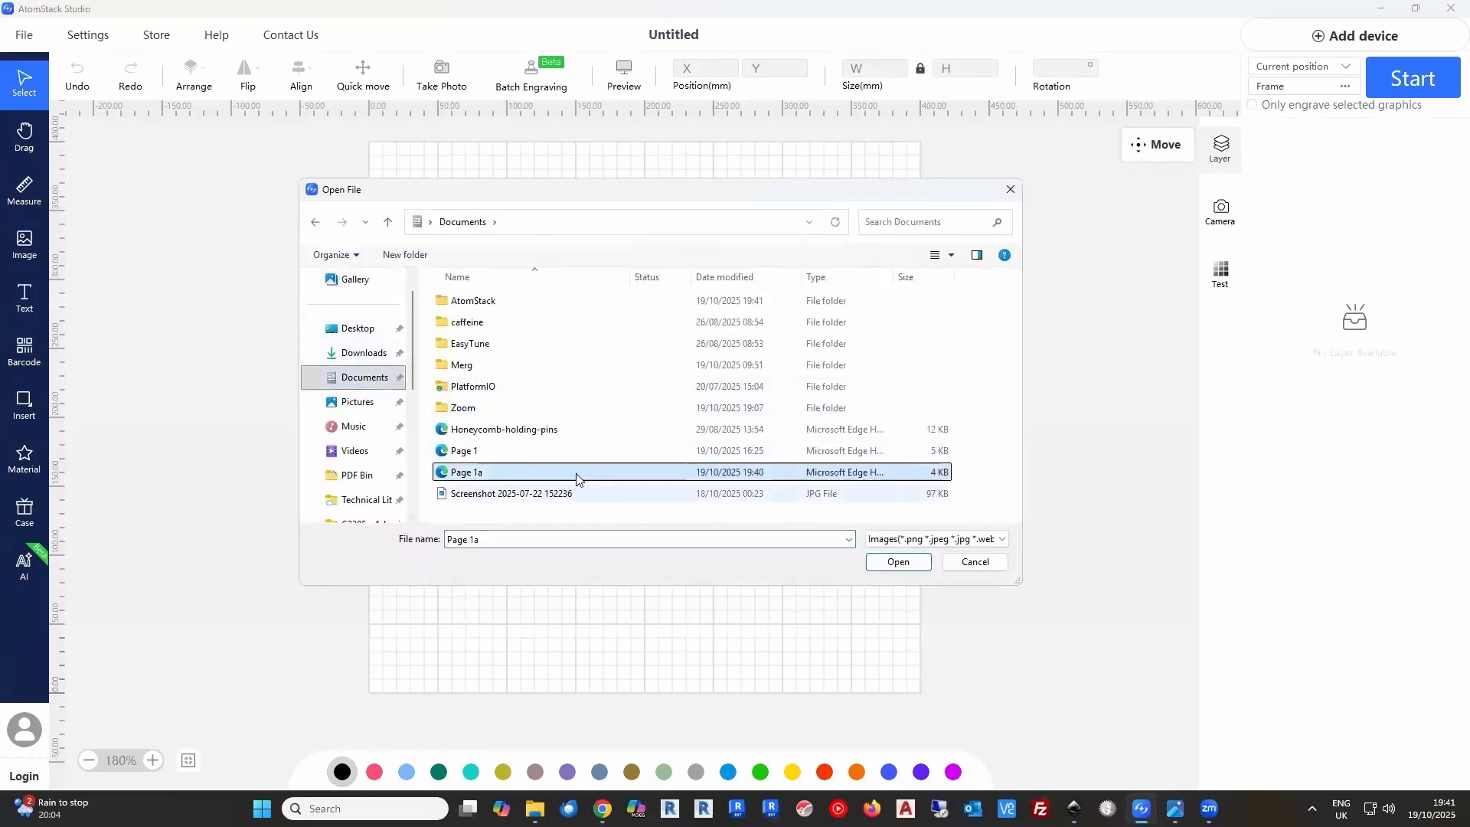
click(897, 563)
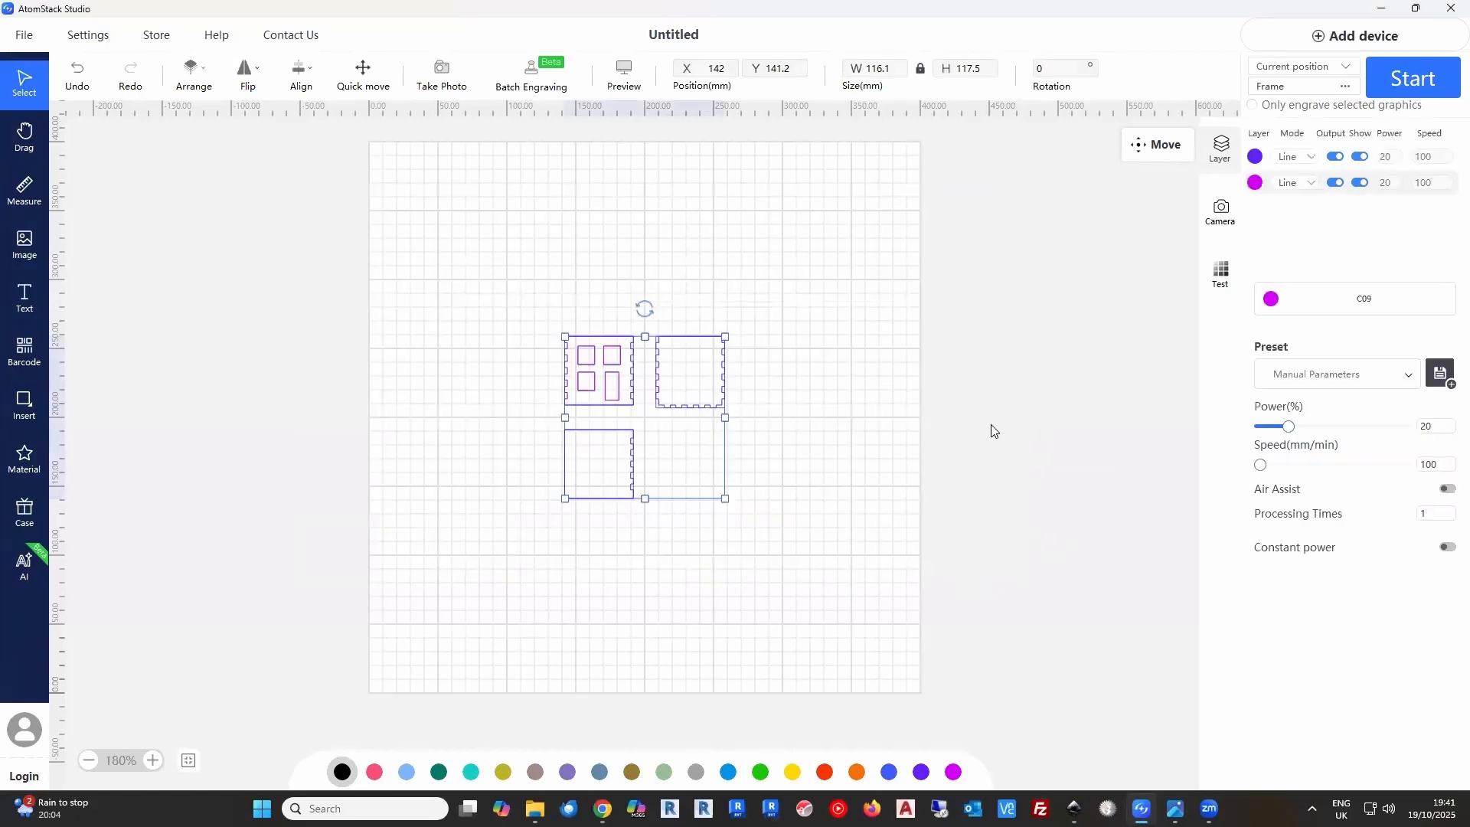
Check which layer the side panel's outline uses, and move the magenta window and door layer above the purple outline layer
click(770, 405)
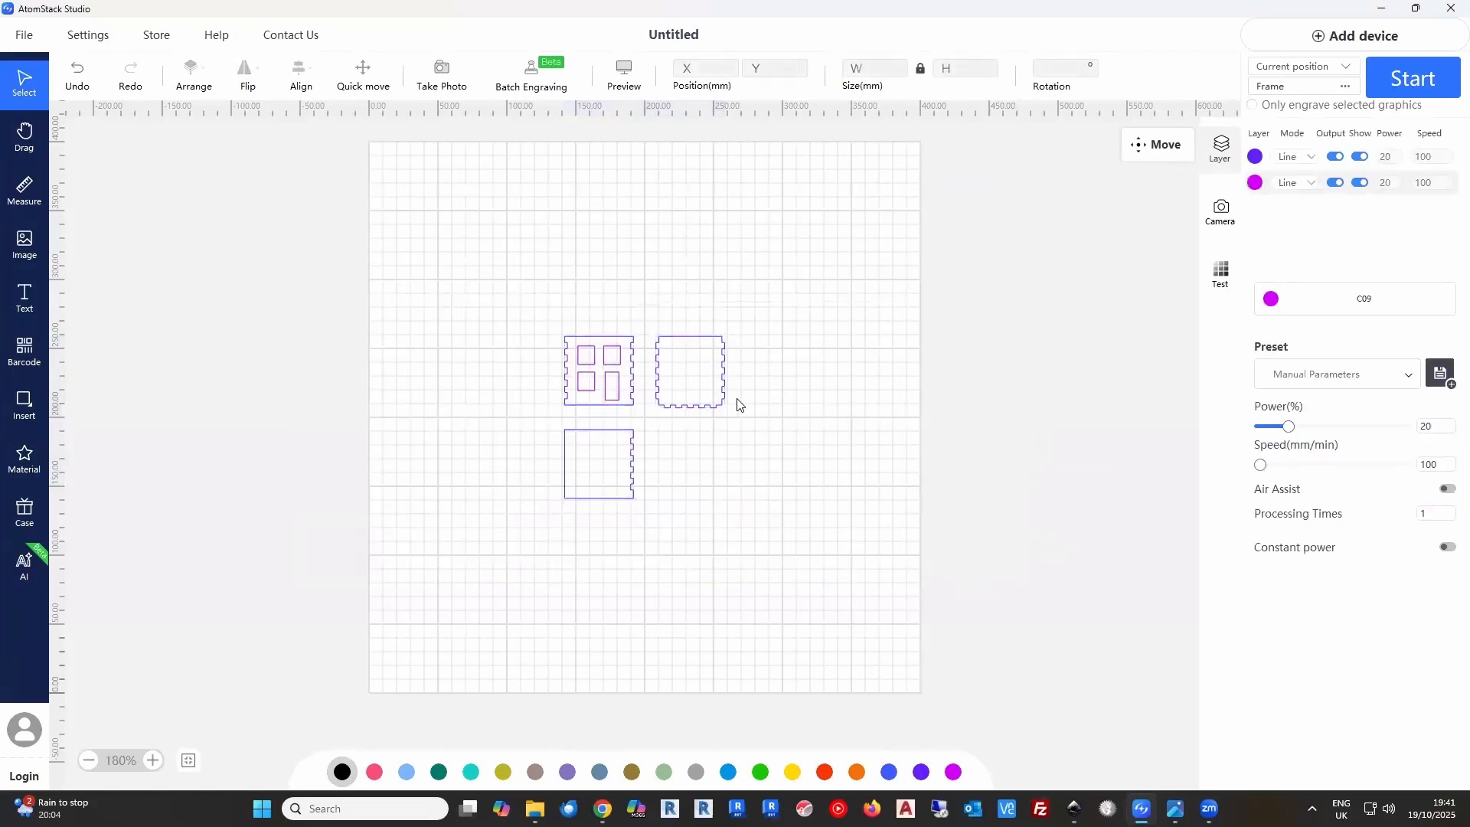
scroll(676, 383, up, 1)
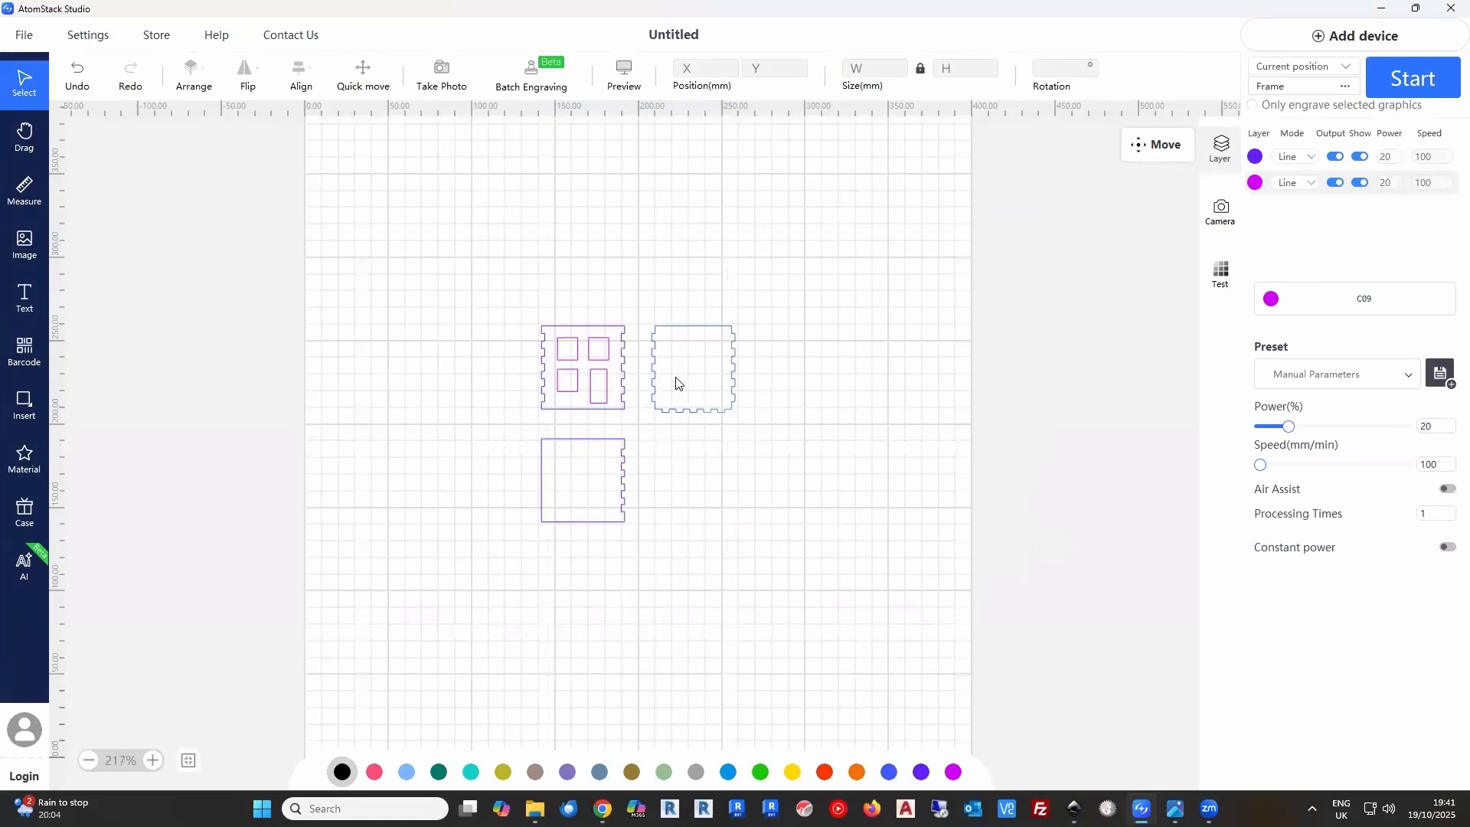
scroll(677, 382, up, 5)
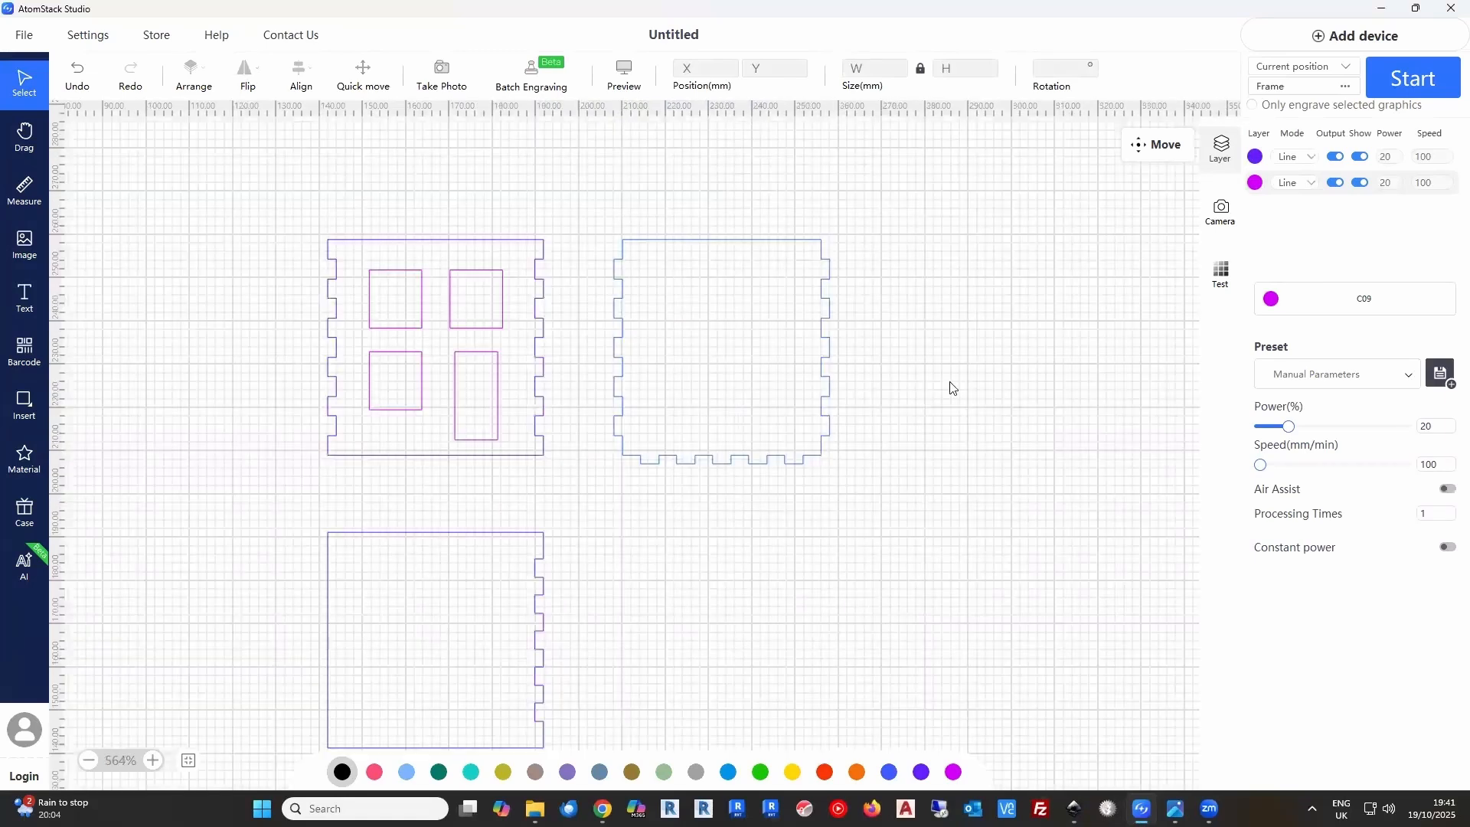
scroll(951, 383, down, 1)
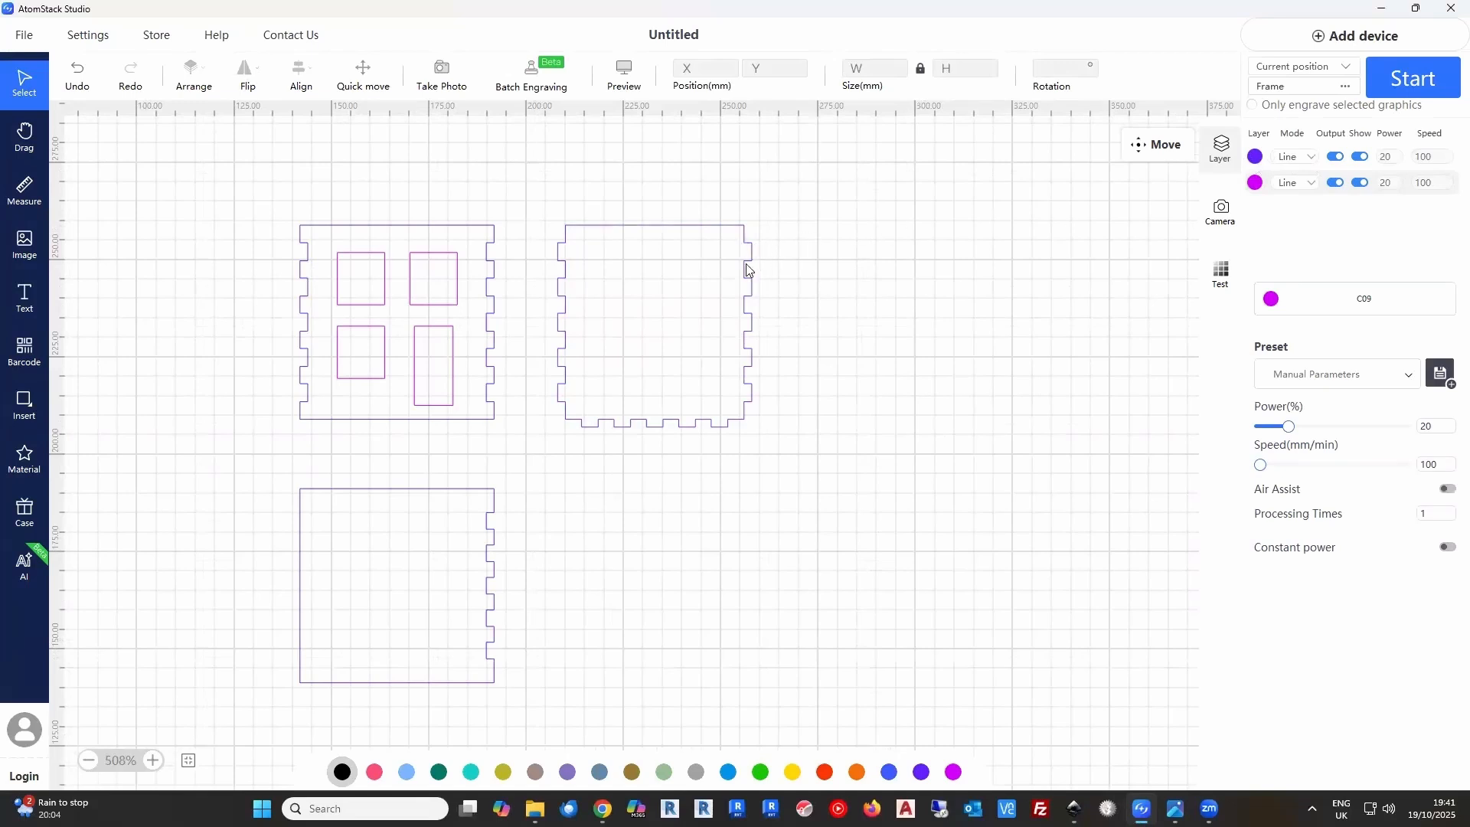
click(746, 262)
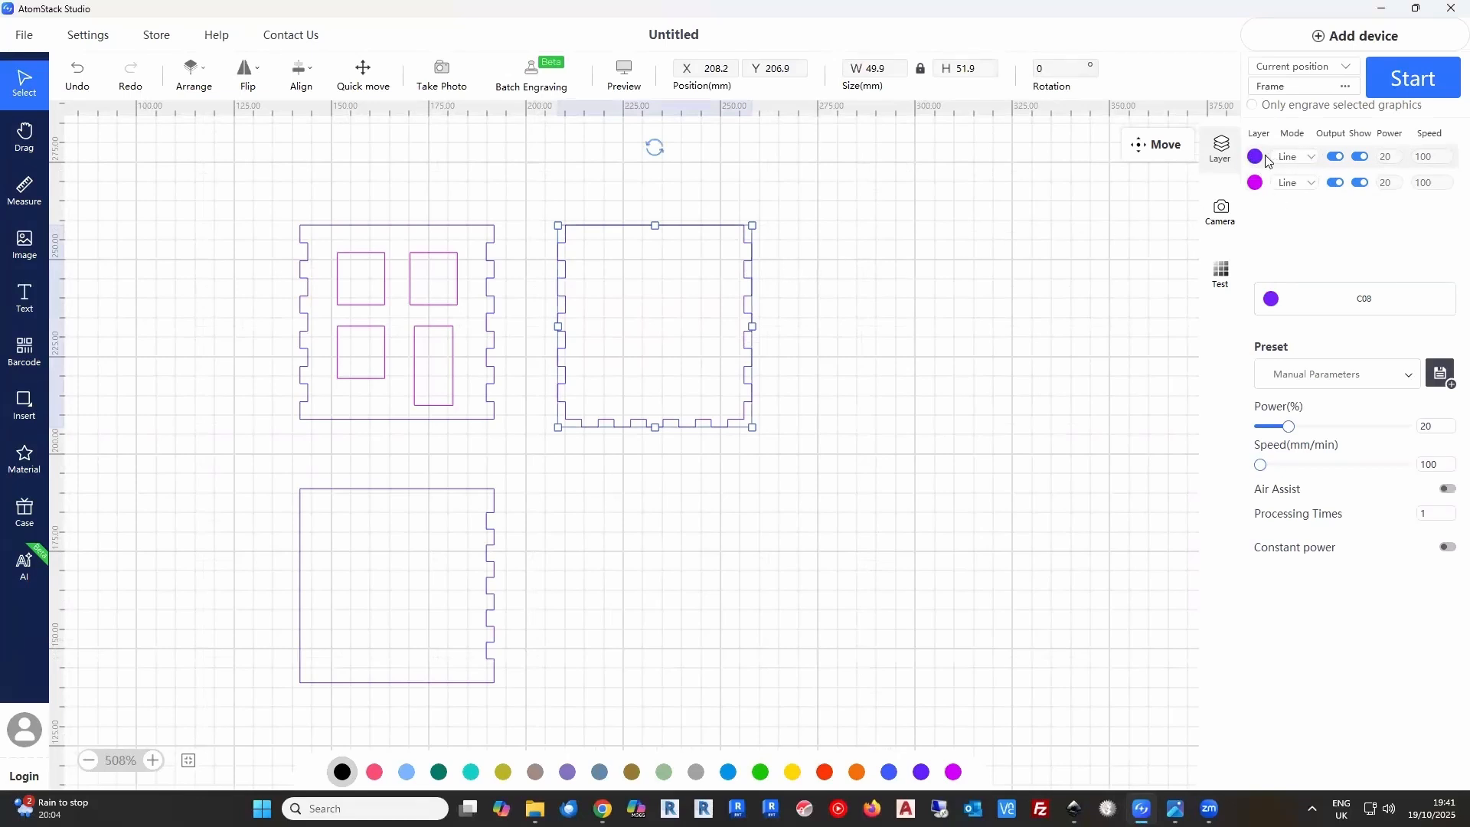
click(792, 272)
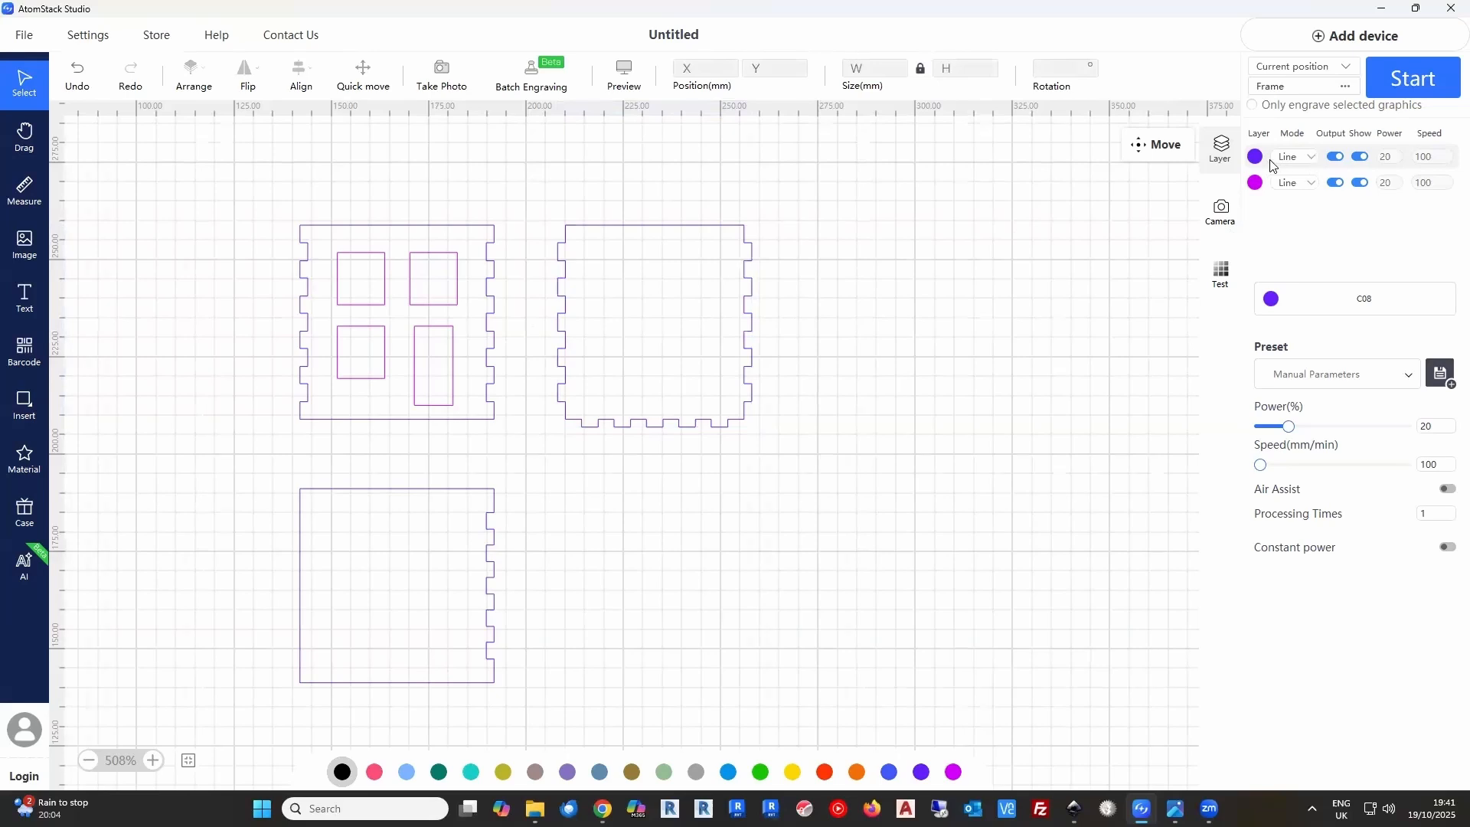
drag(1267, 161, 1198, 184)
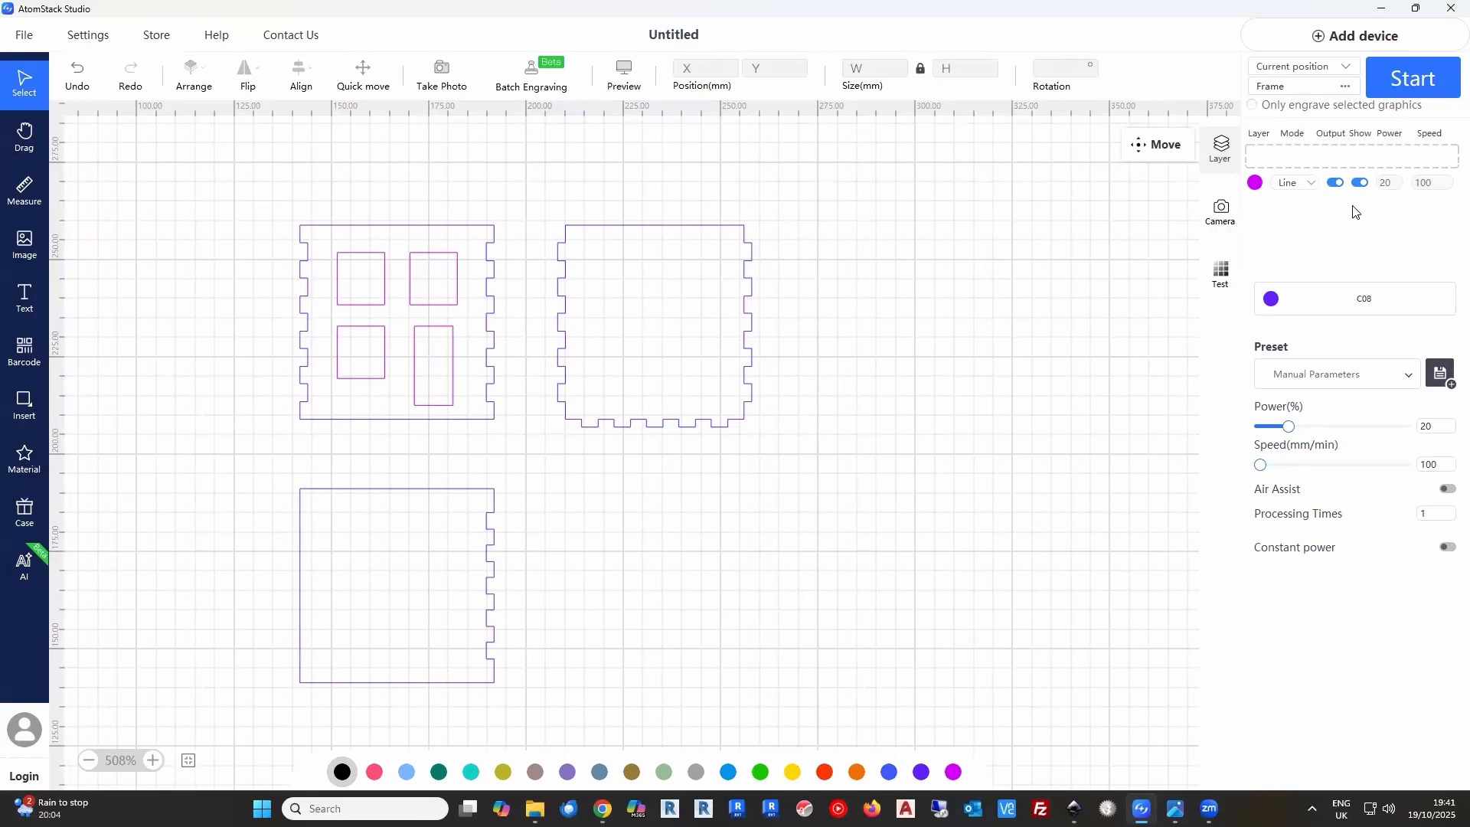
drag(1353, 211, 1352, 209)
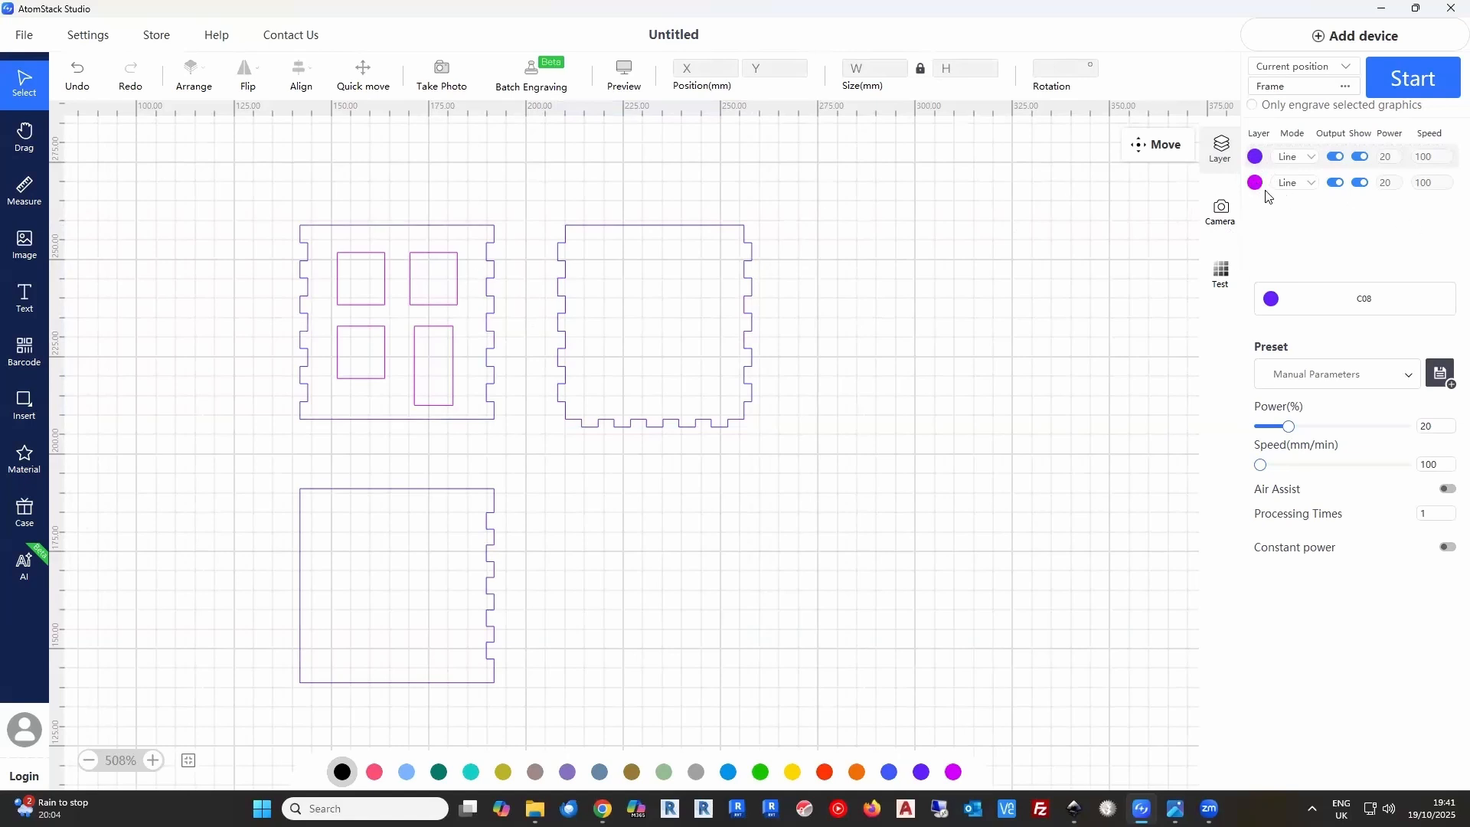
drag(1263, 191, 1354, 164)
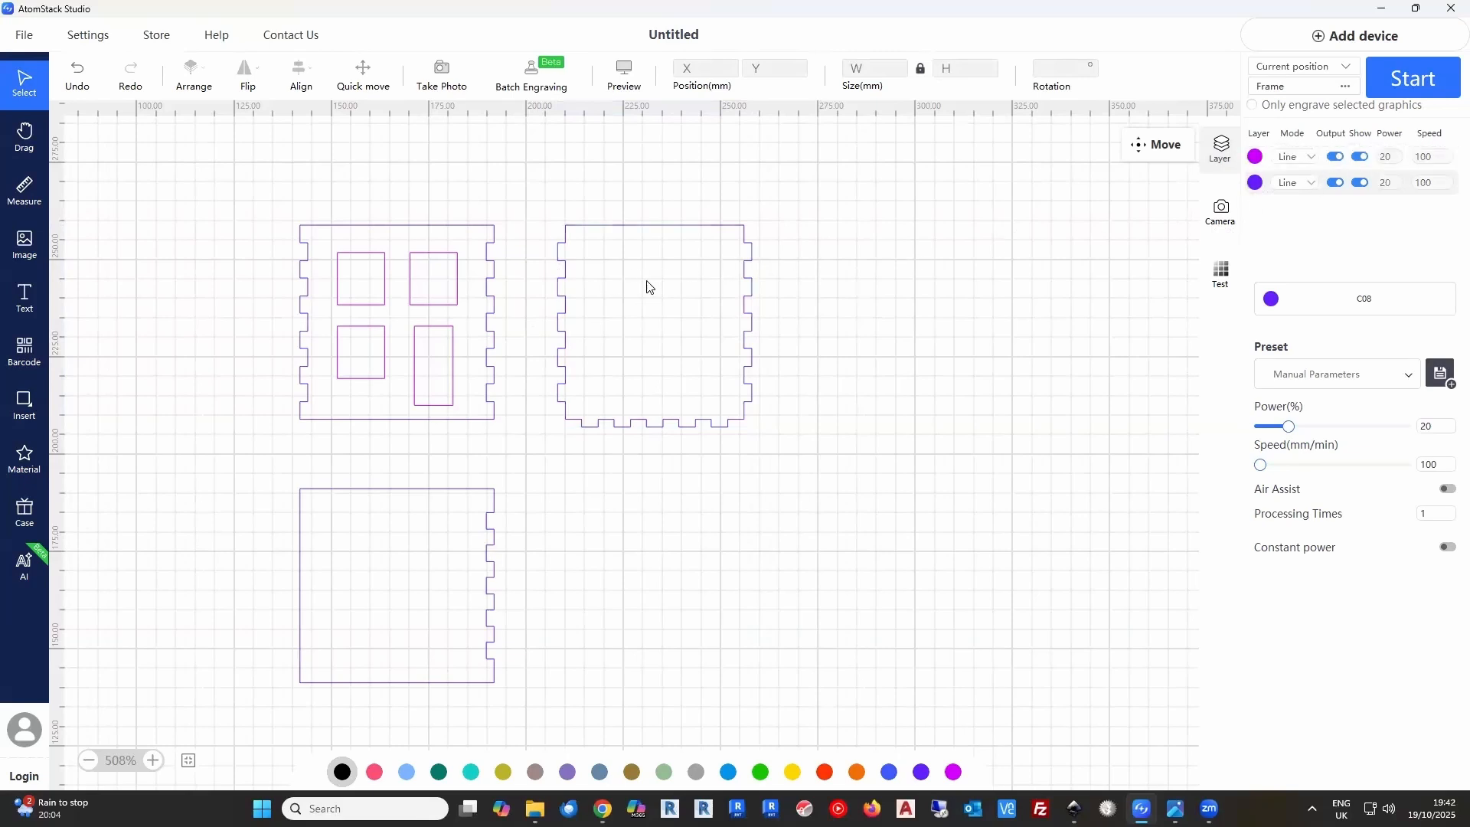
click(458, 288)
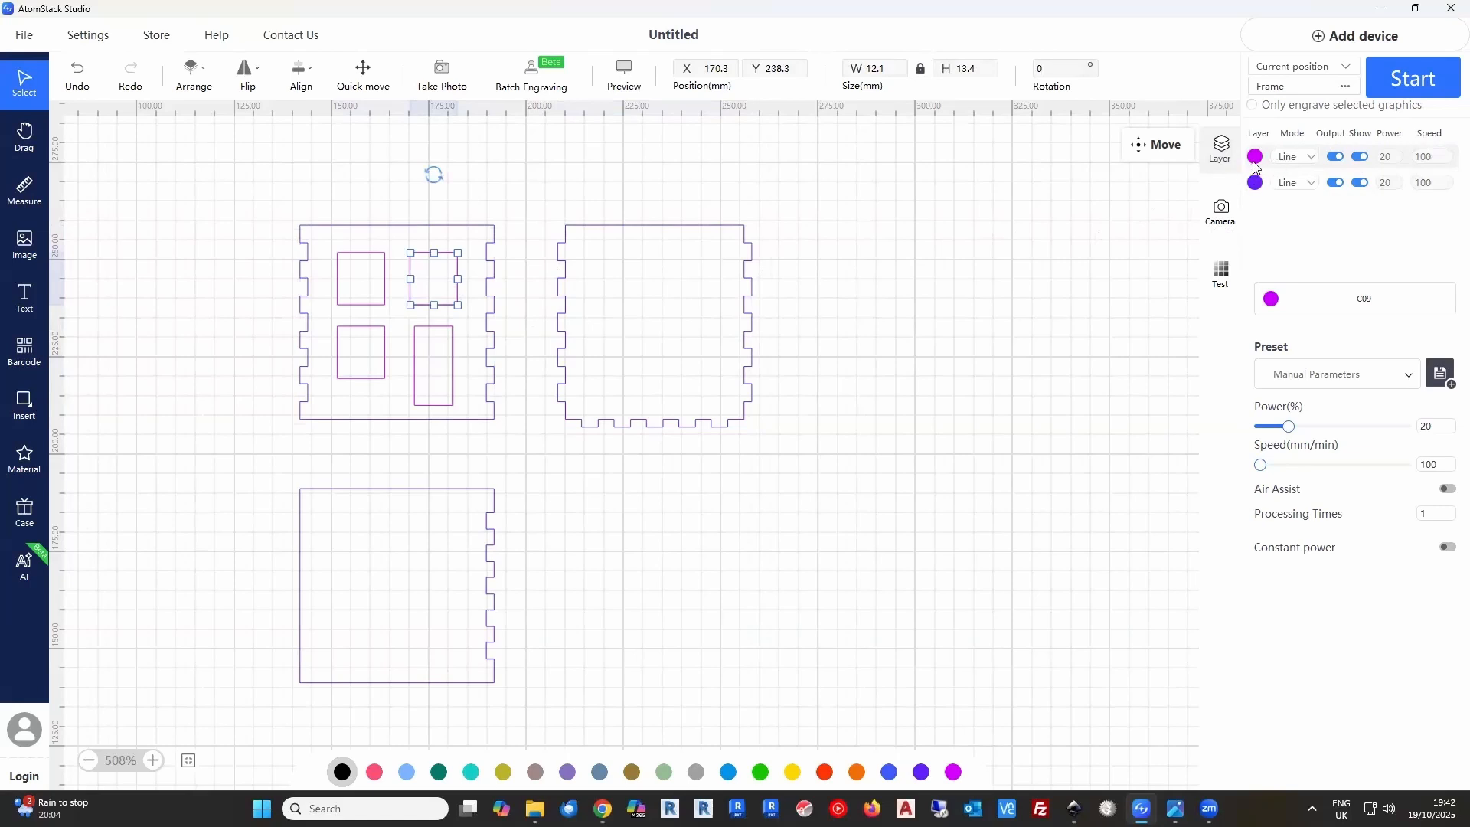
click(530, 441)
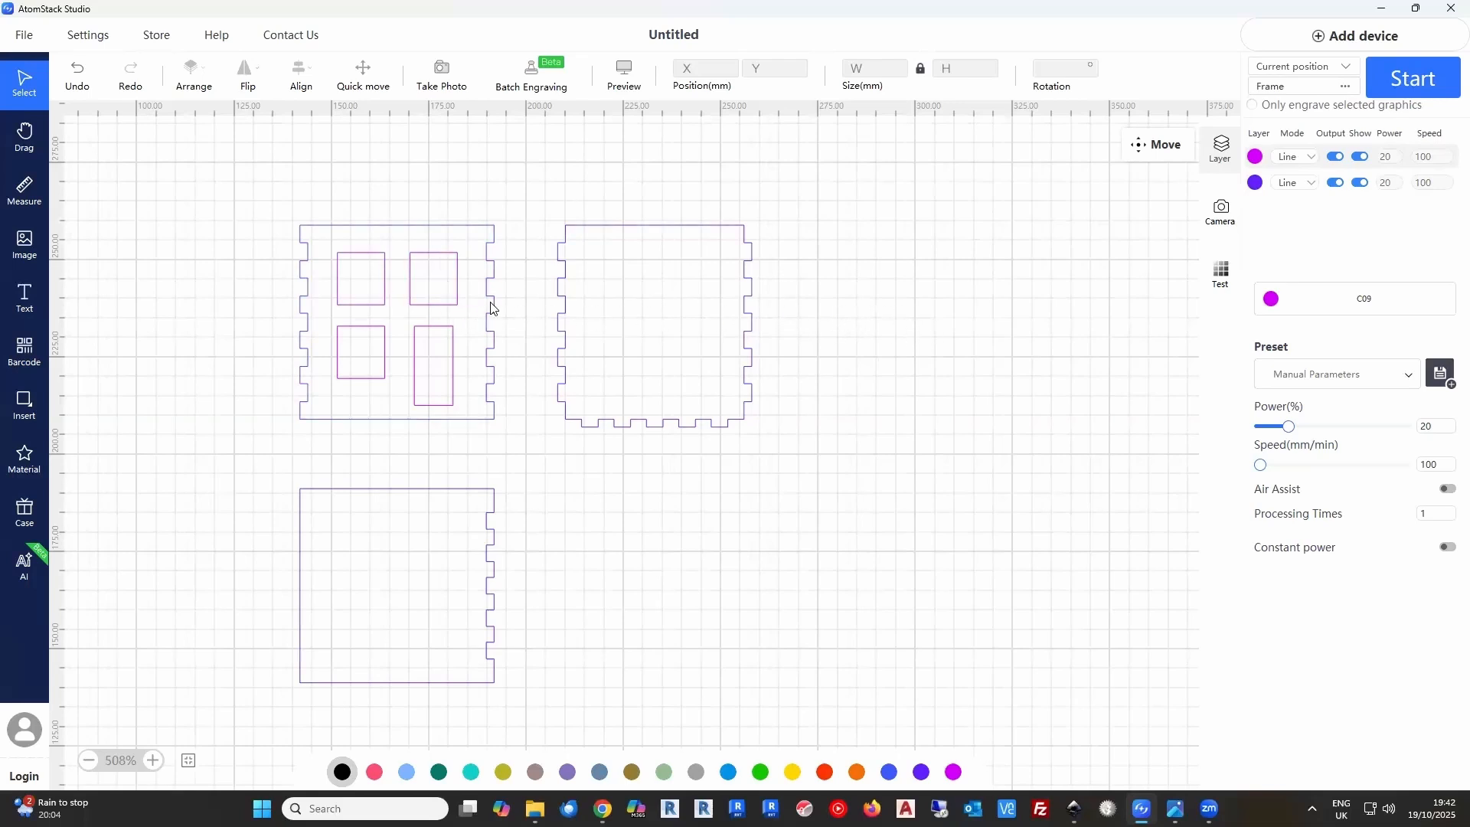
Set the magenta layer to Cut mode with a power of 80% and a speed of 75 mm/min
click(1311, 158)
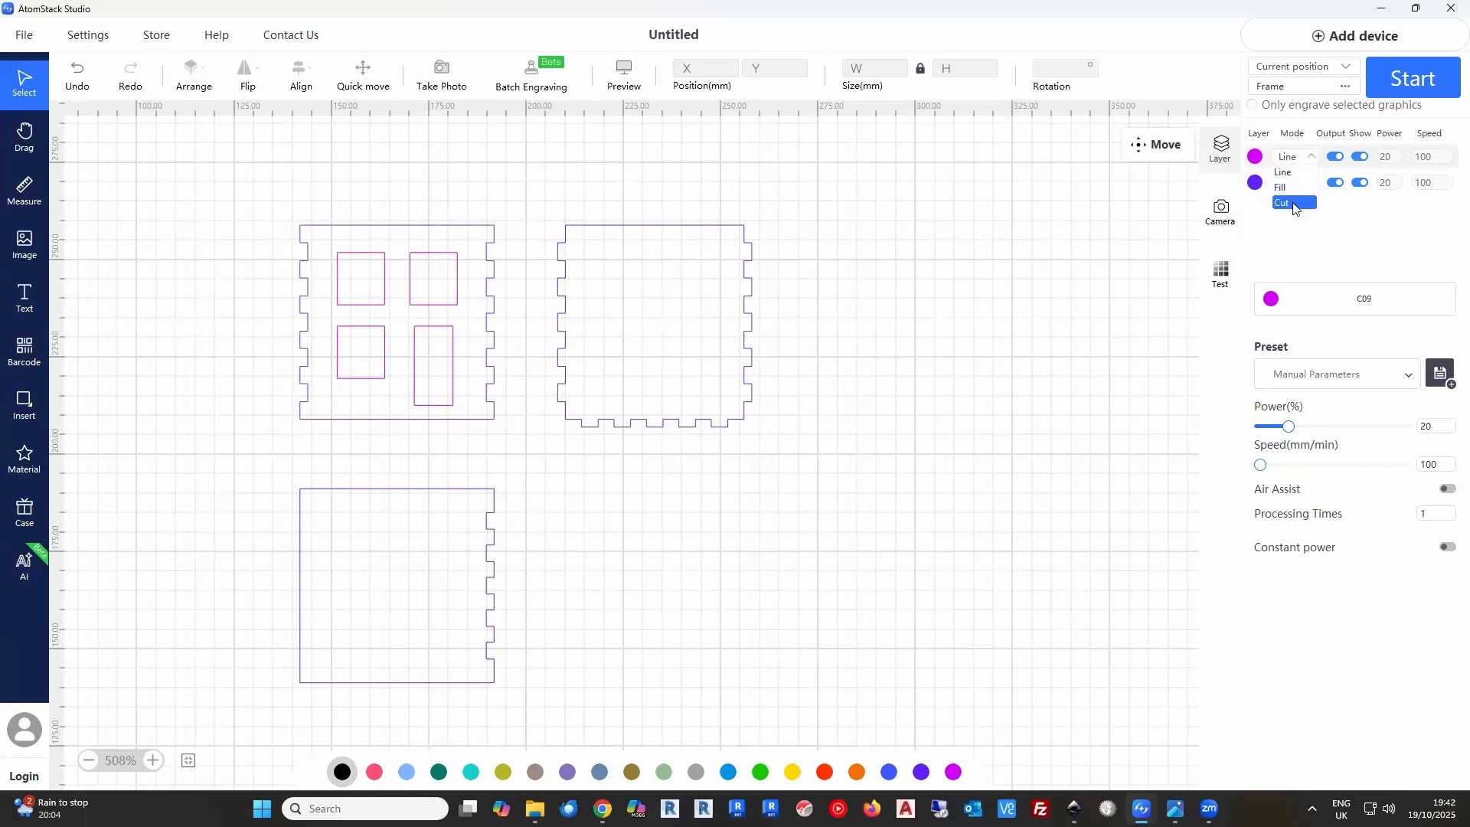
click(1296, 207)
click(1395, 159)
double_click(1395, 159)
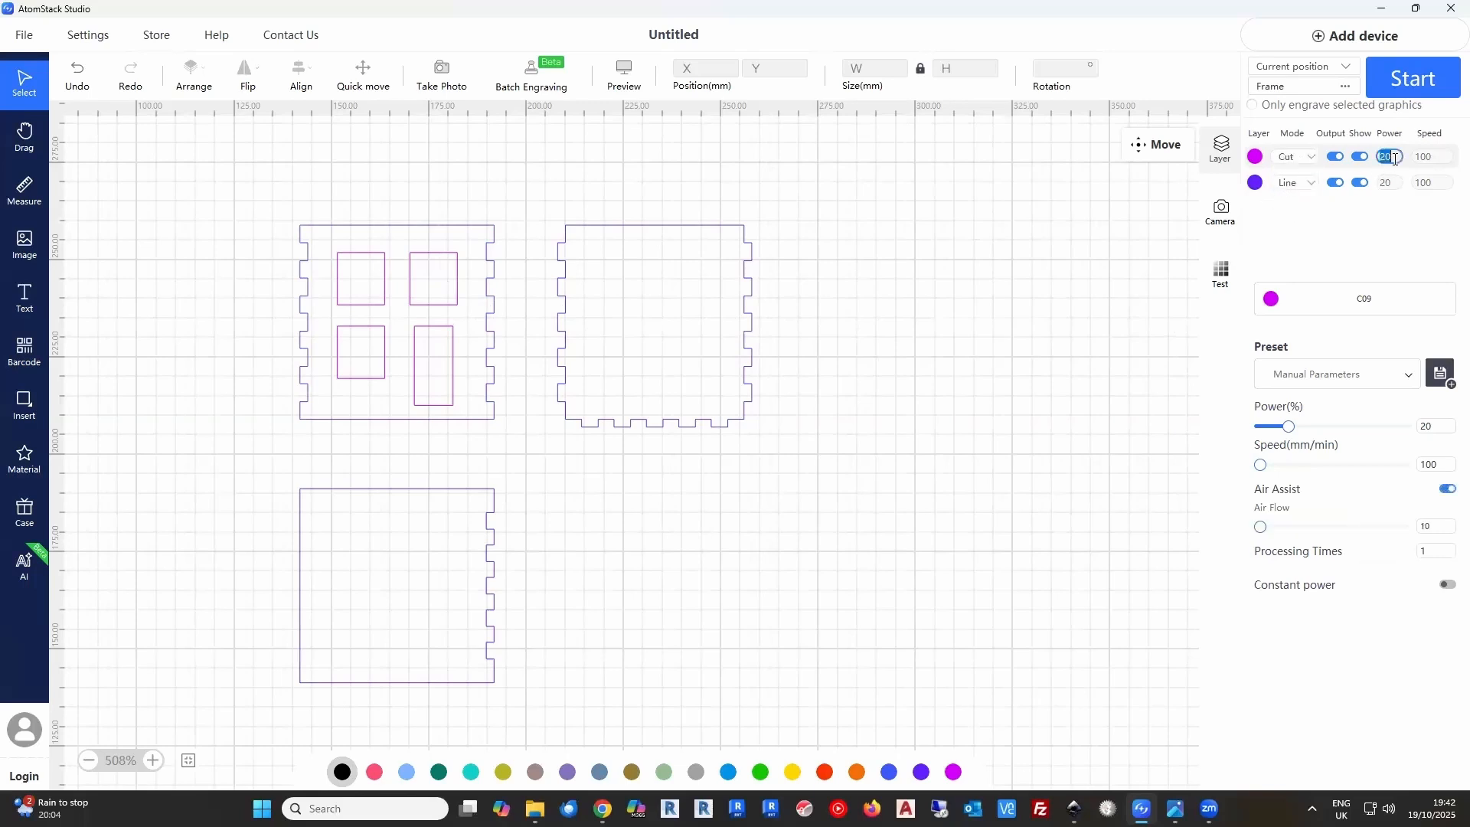
text(80)
click(1436, 157)
double_click(1436, 156)
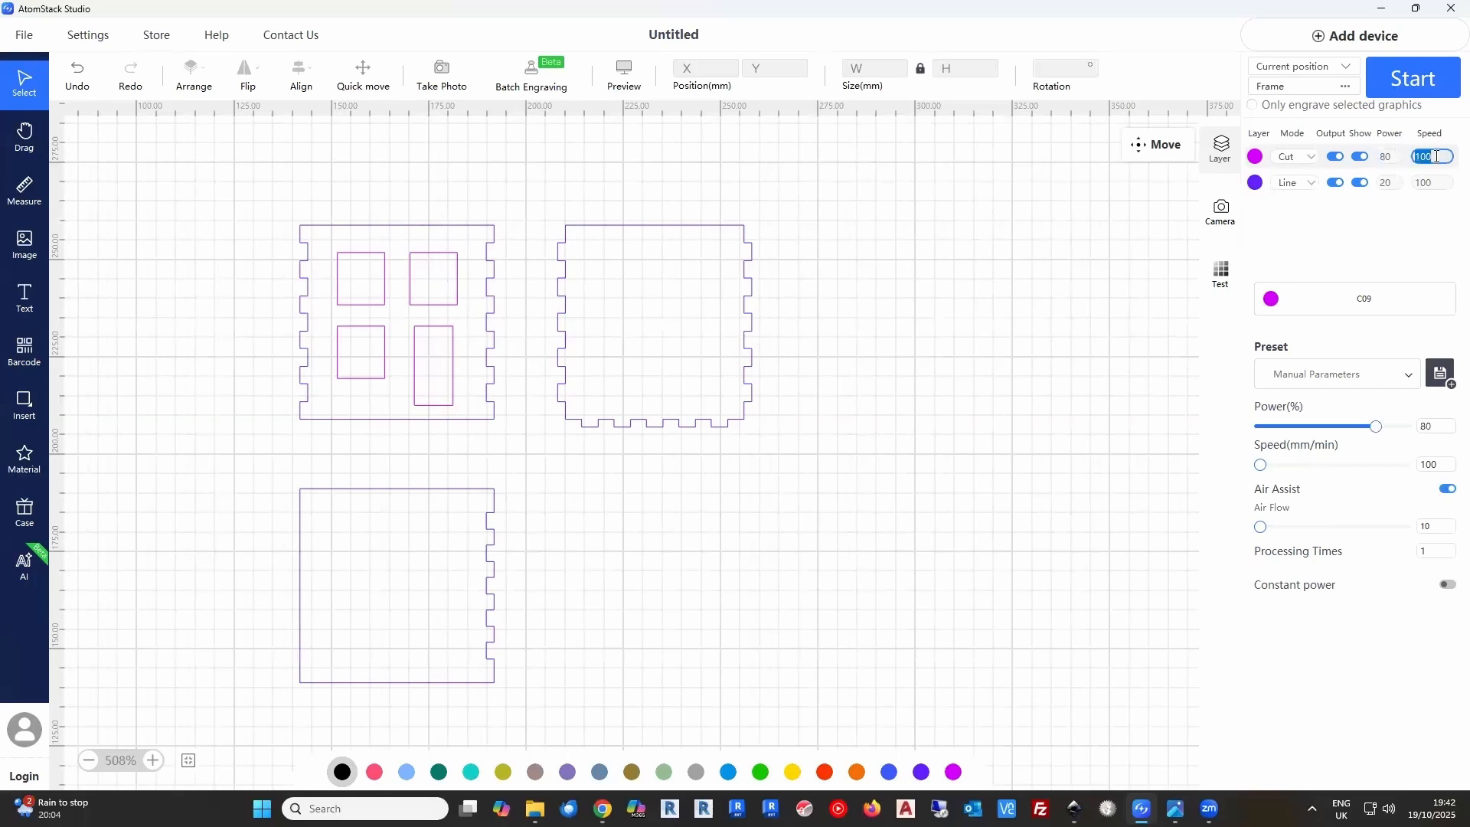
text(75)
Set the purple layer to Cut mode with a power of 80% and a speed of 75 mm/min
click(1310, 184)
click(1294, 229)
click(1393, 183)
double_click(1393, 184)
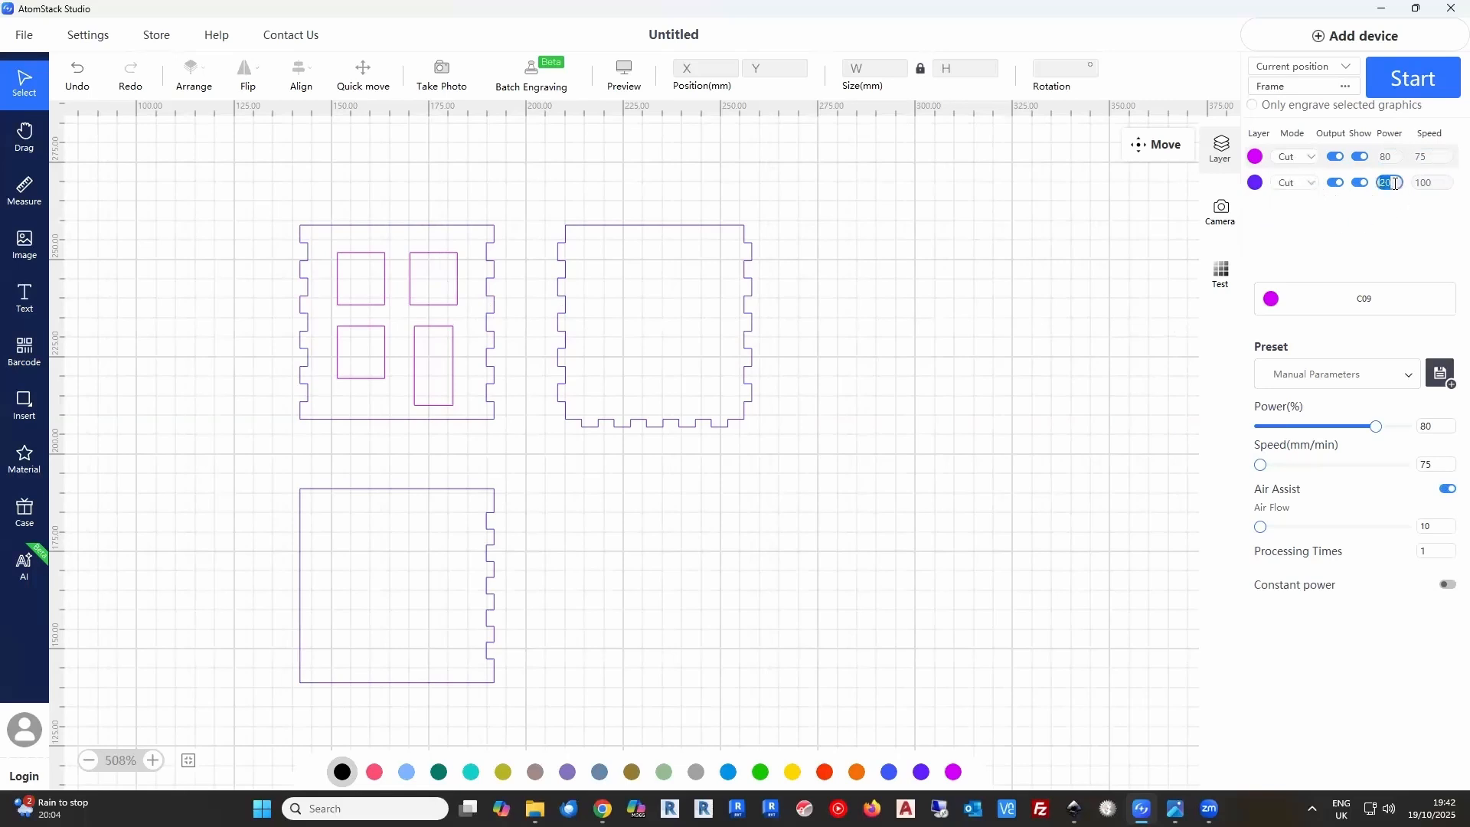
text(80)
click(1431, 184)
double_click(1433, 183)
text(75)
click(1420, 226)
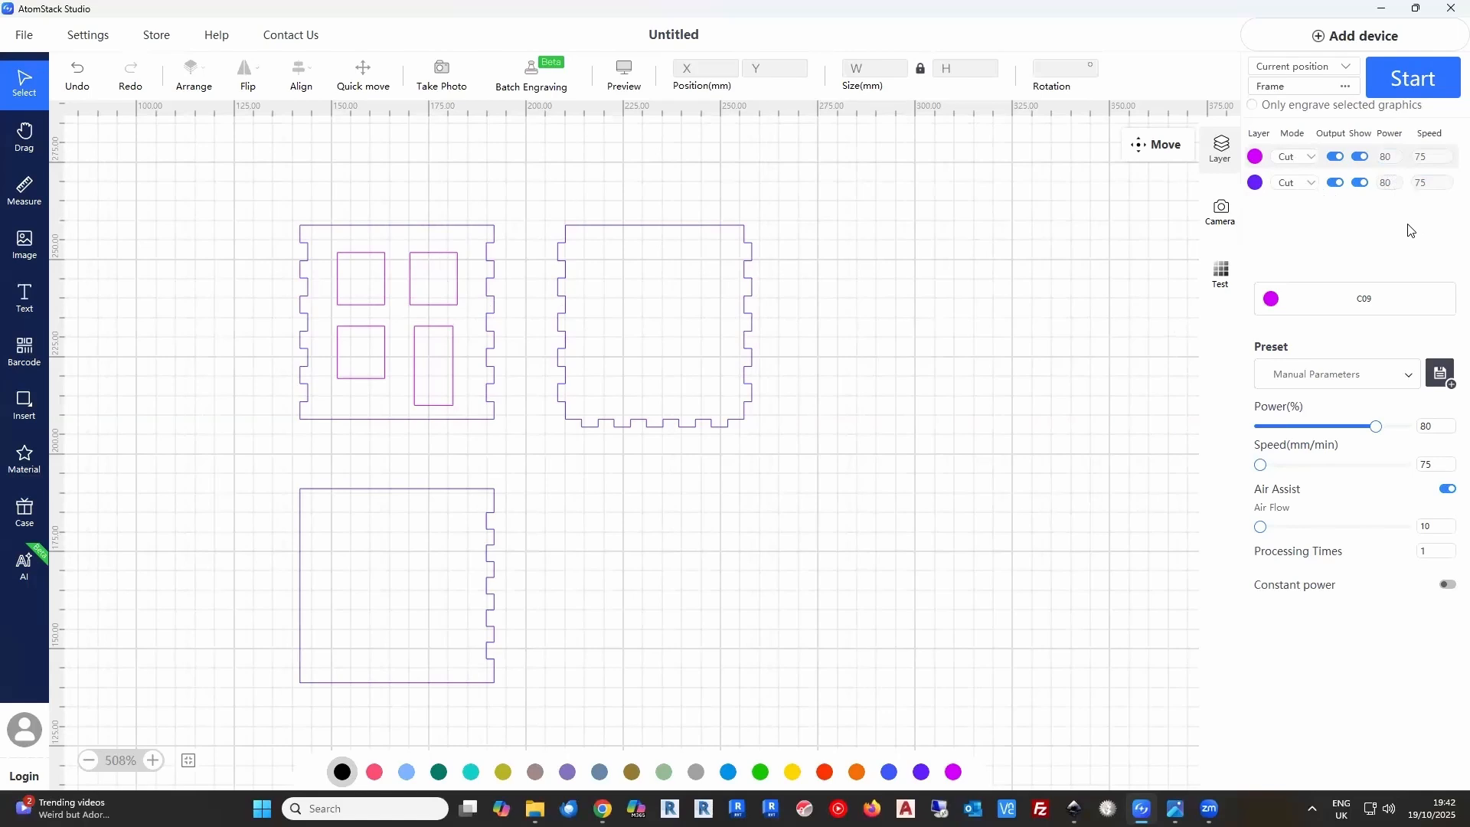
click(1433, 550)
click(1398, 539)
Save the job as G-code to the Downloads folder under the name Latest, replacing the existing file
click(24, 38)
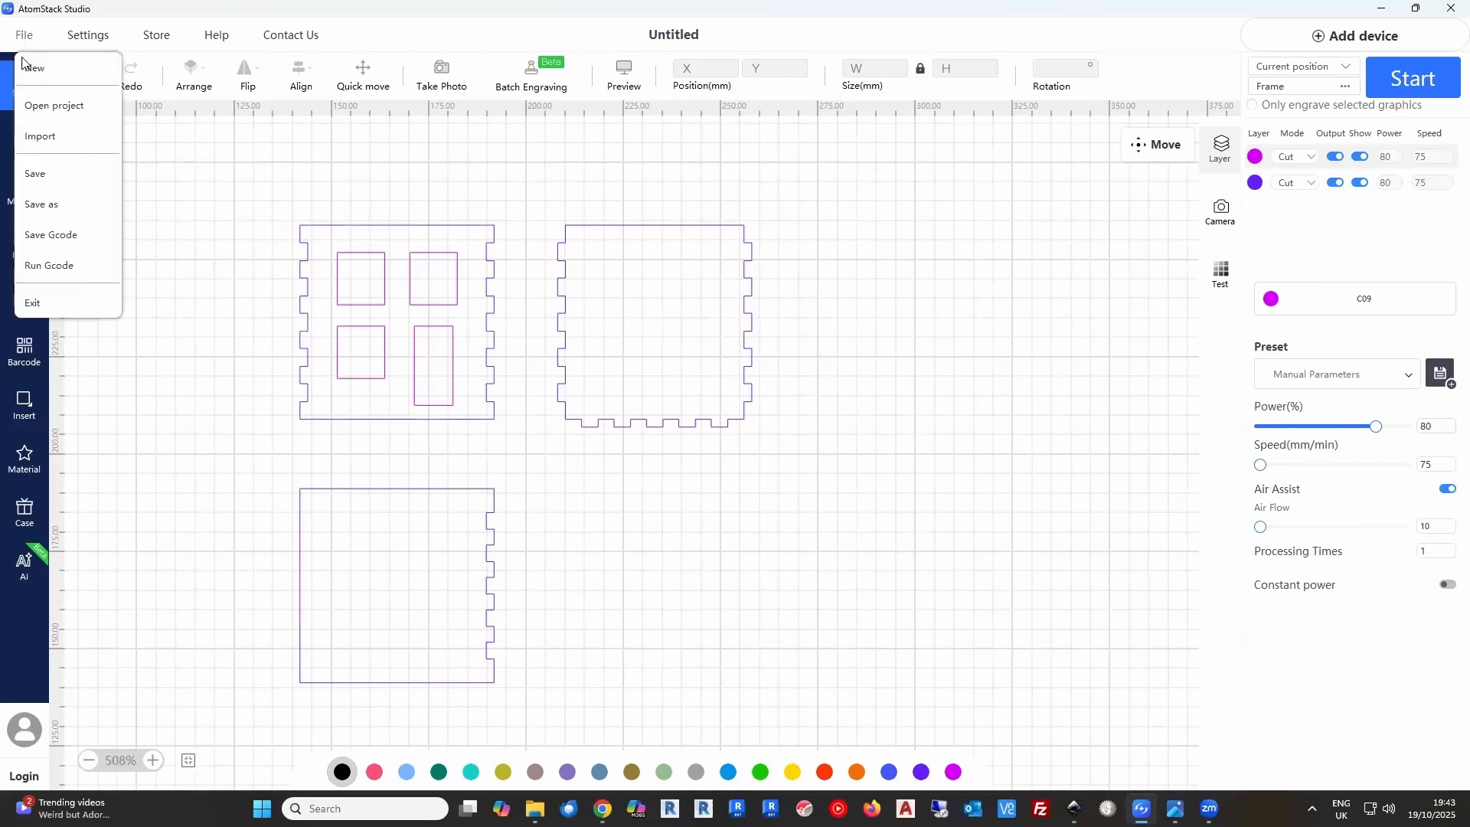
click(105, 239)
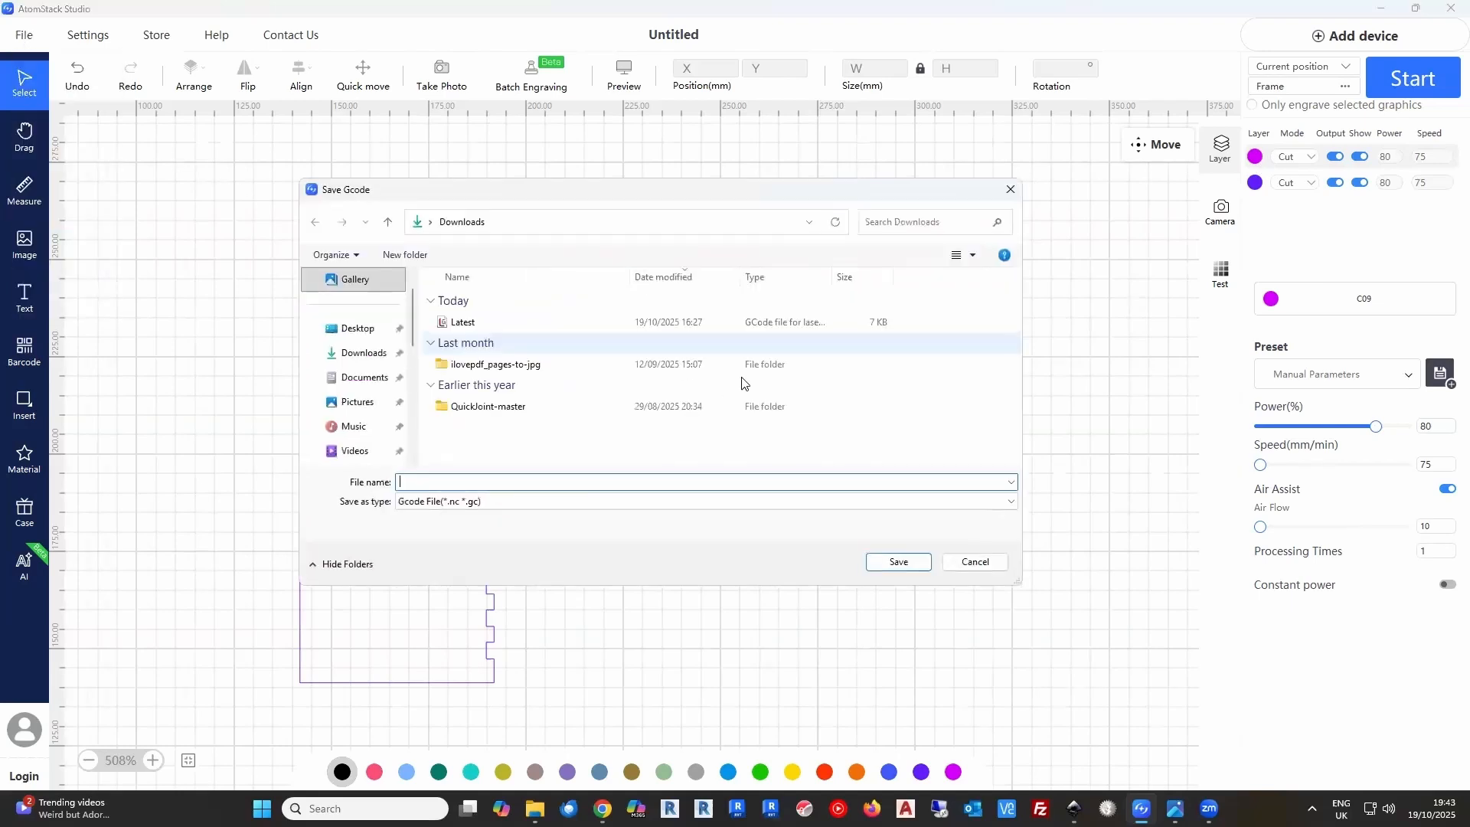
click(461, 326)
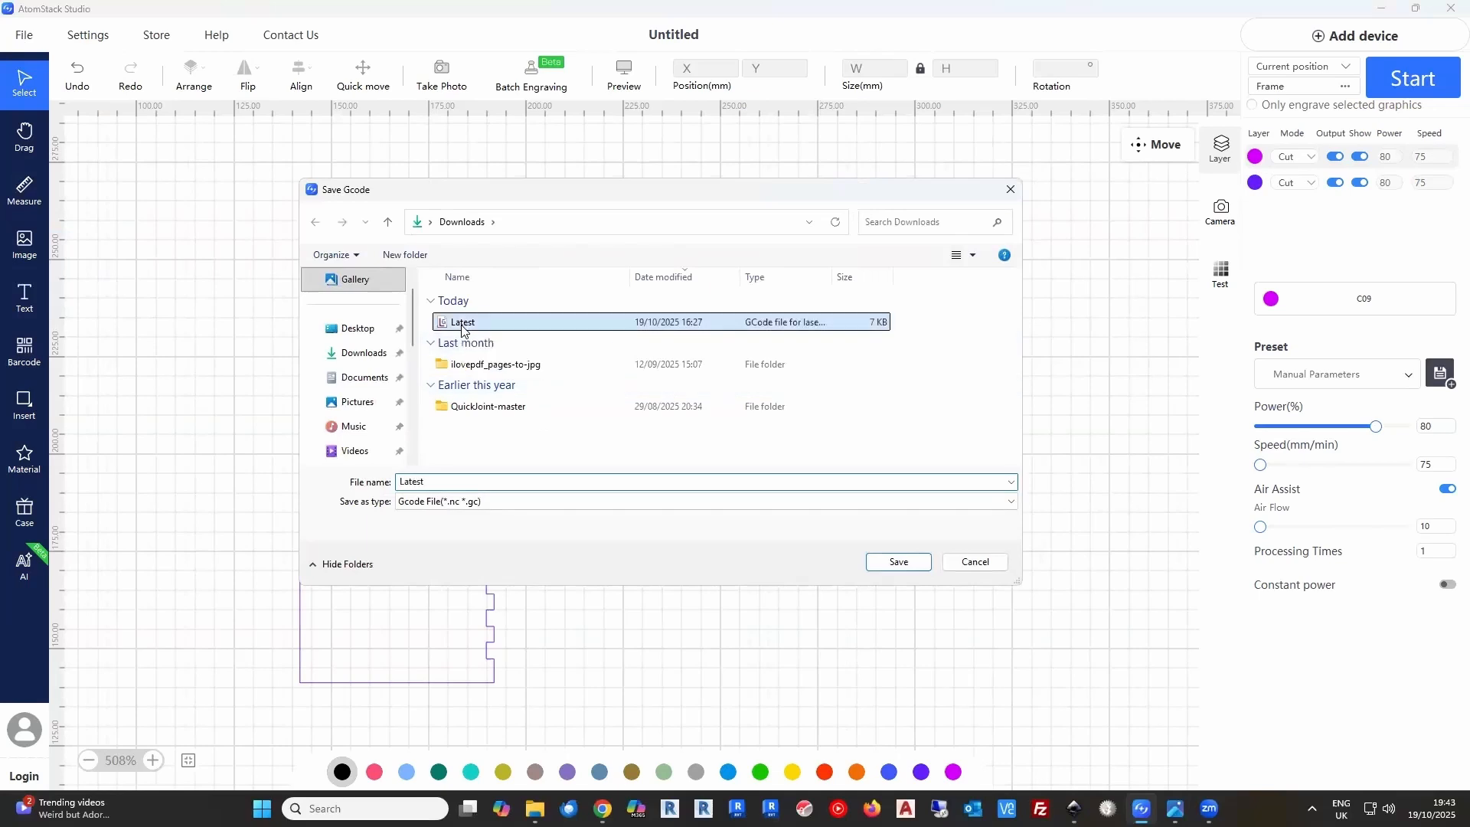
click(903, 564)
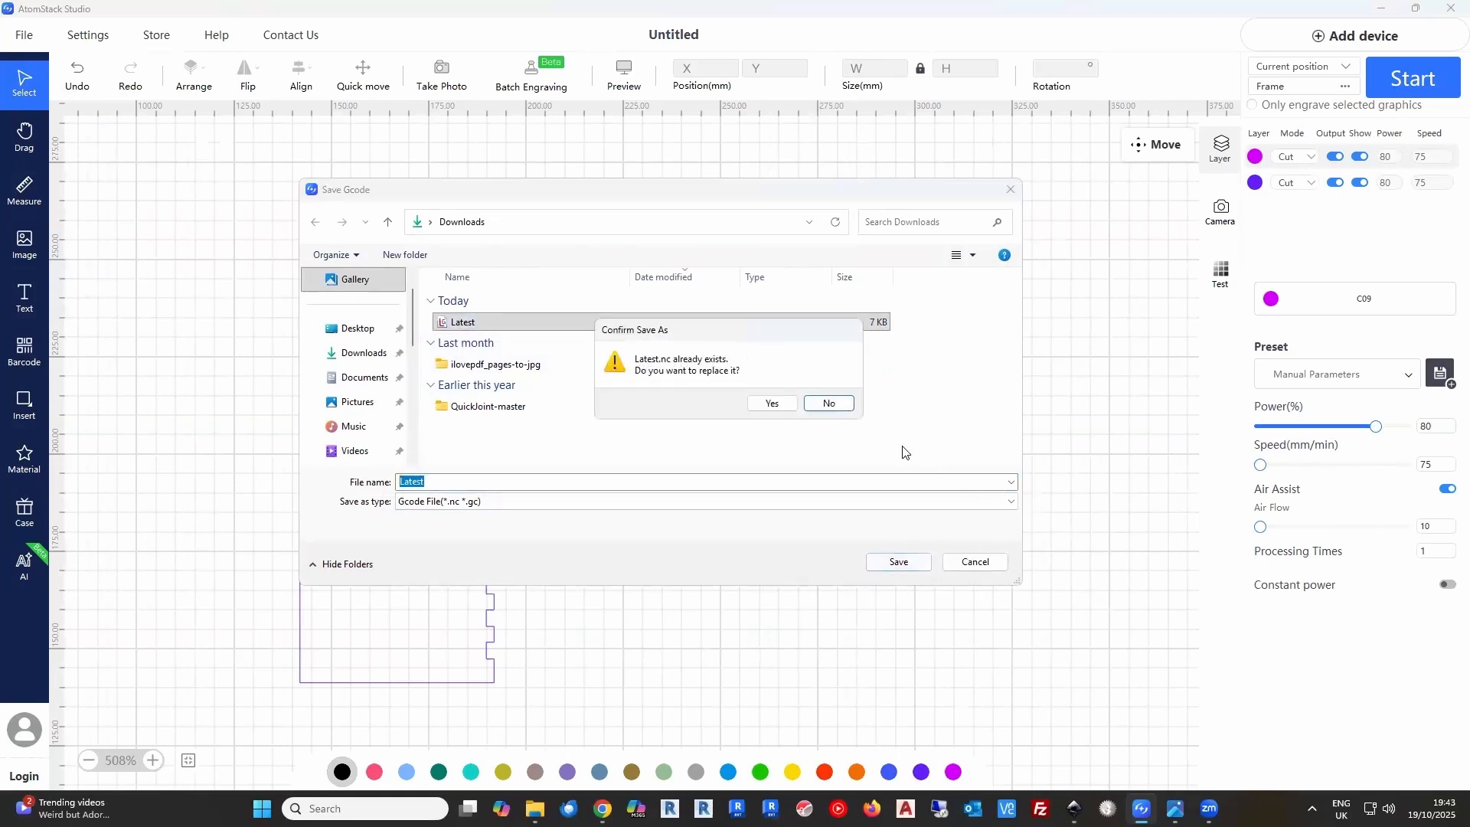
click(770, 403)
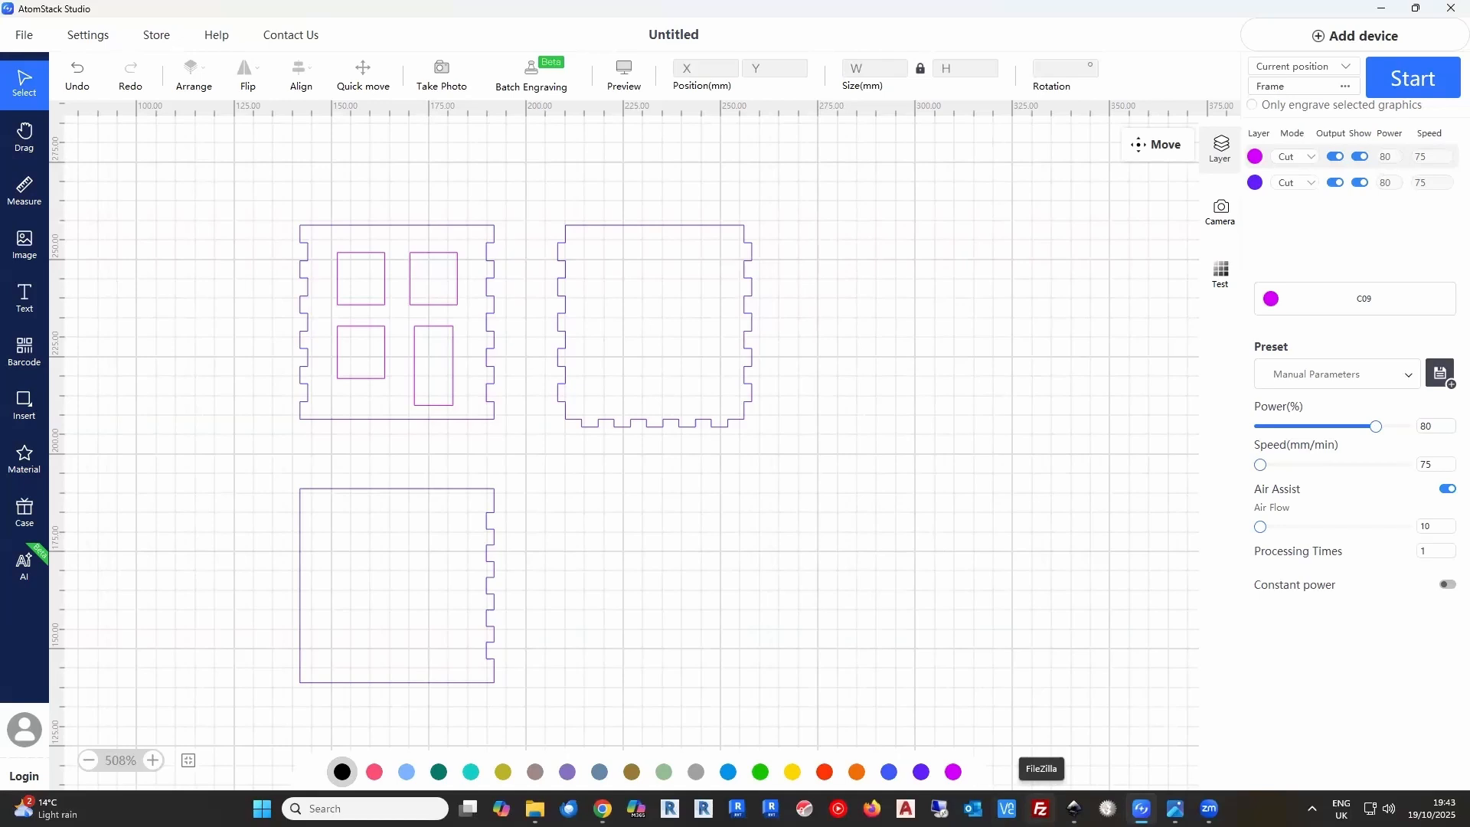
Switch to FileZilla, reconnect to the recent SFTP server at 192.168.0.23 and open its Documents/Gcode folder
click(1040, 807)
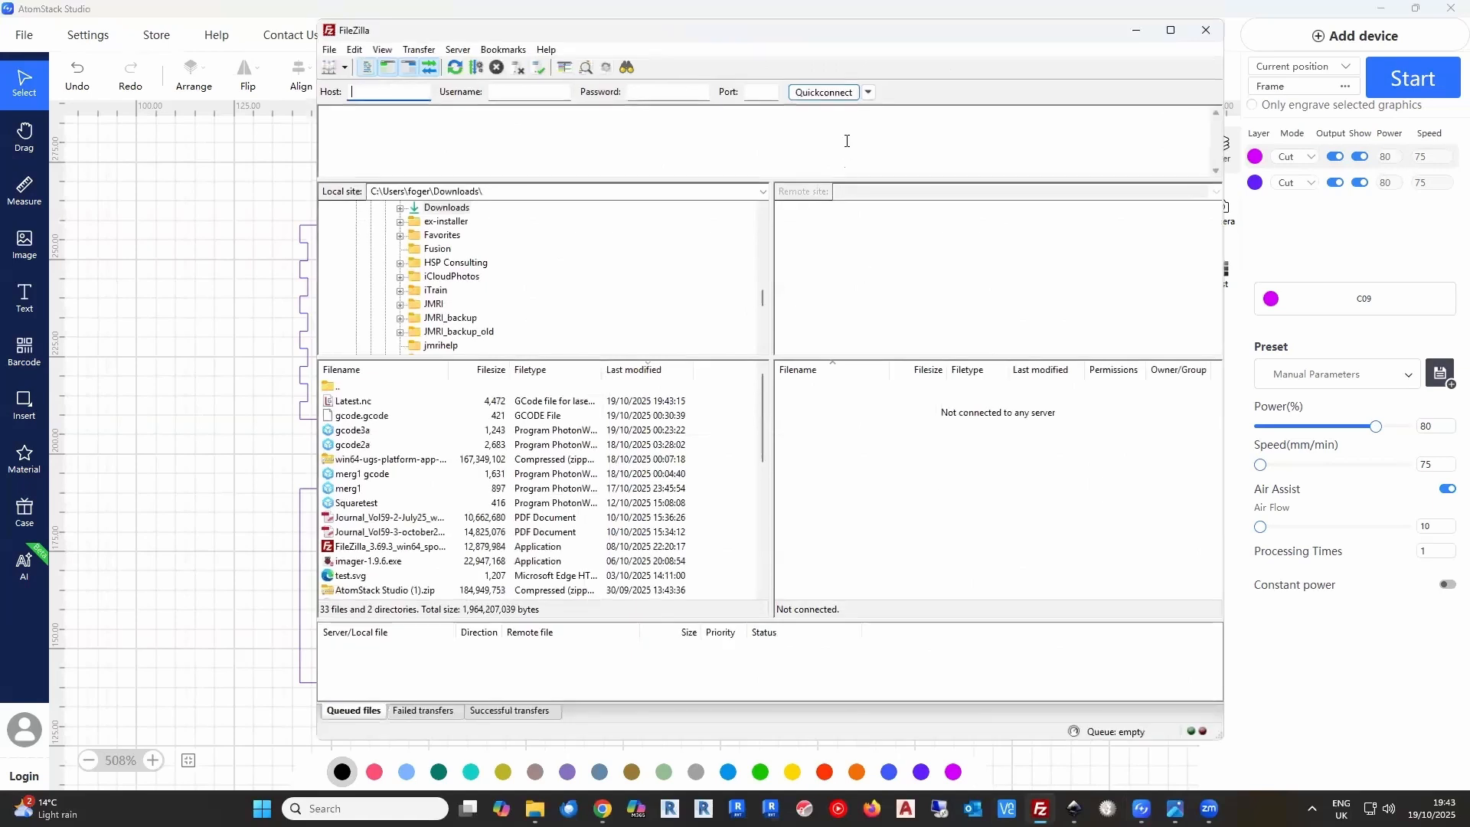
click(869, 94)
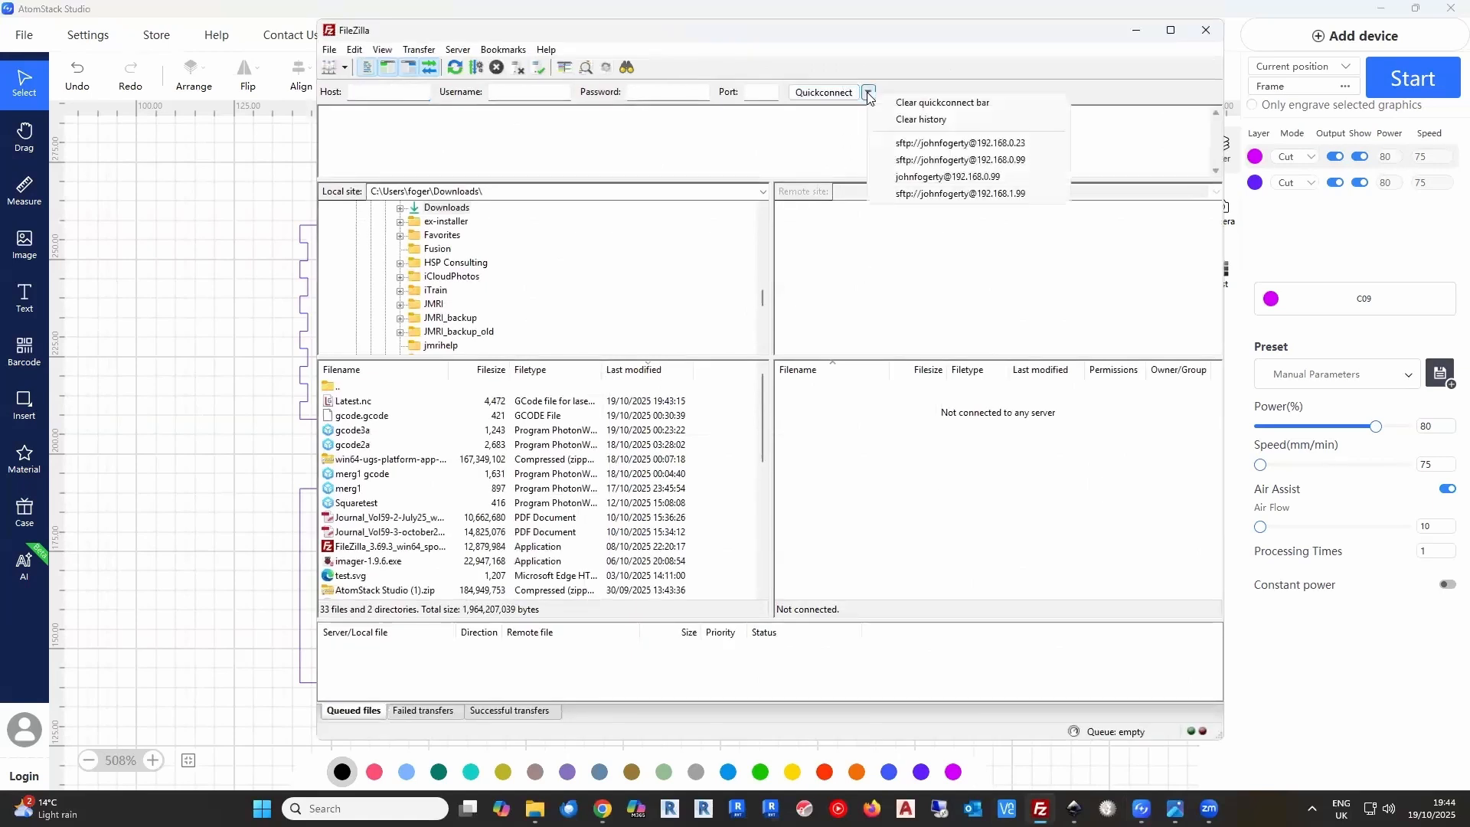
click(923, 144)
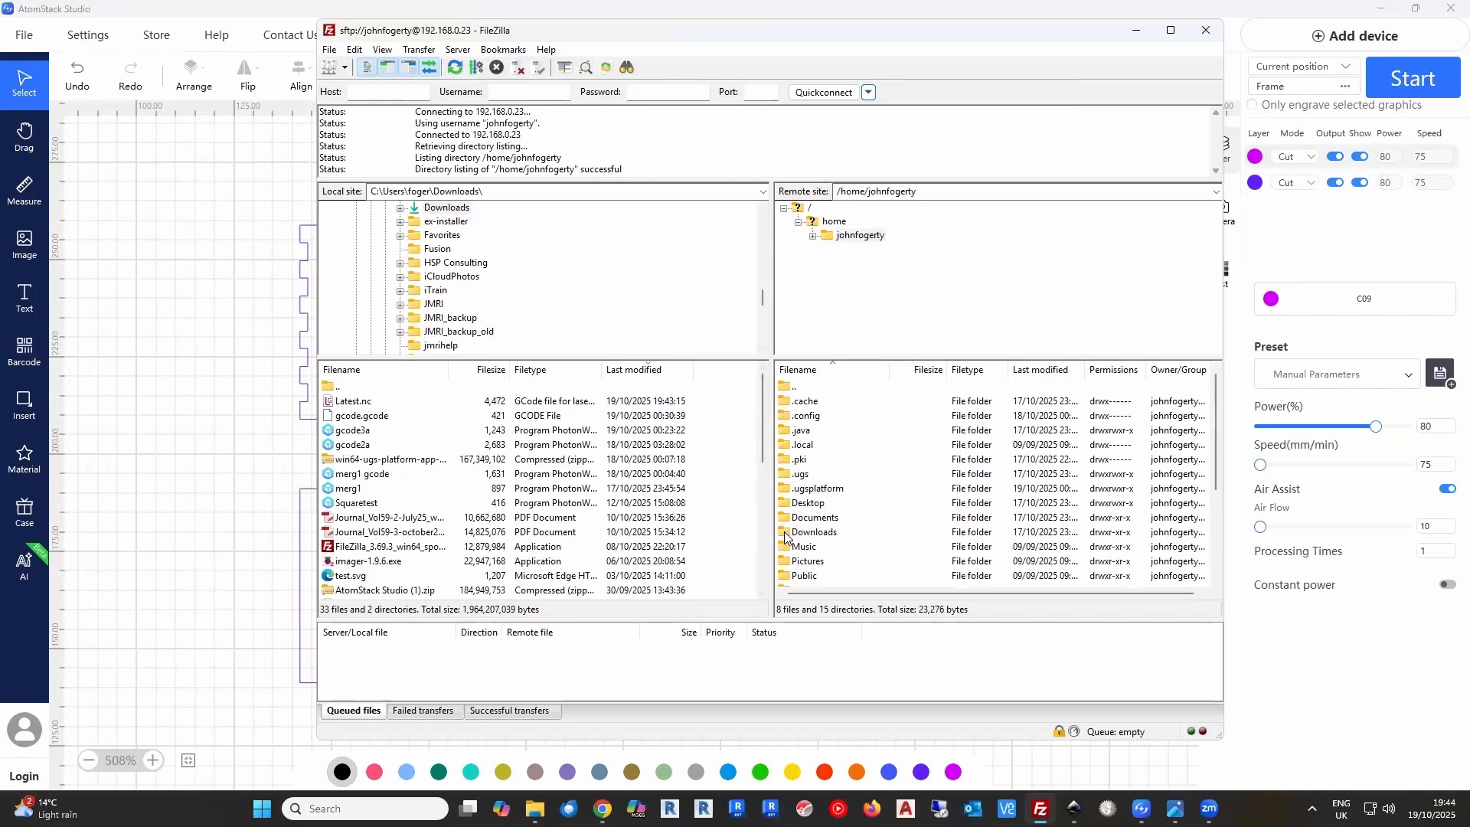
double_click(803, 518)
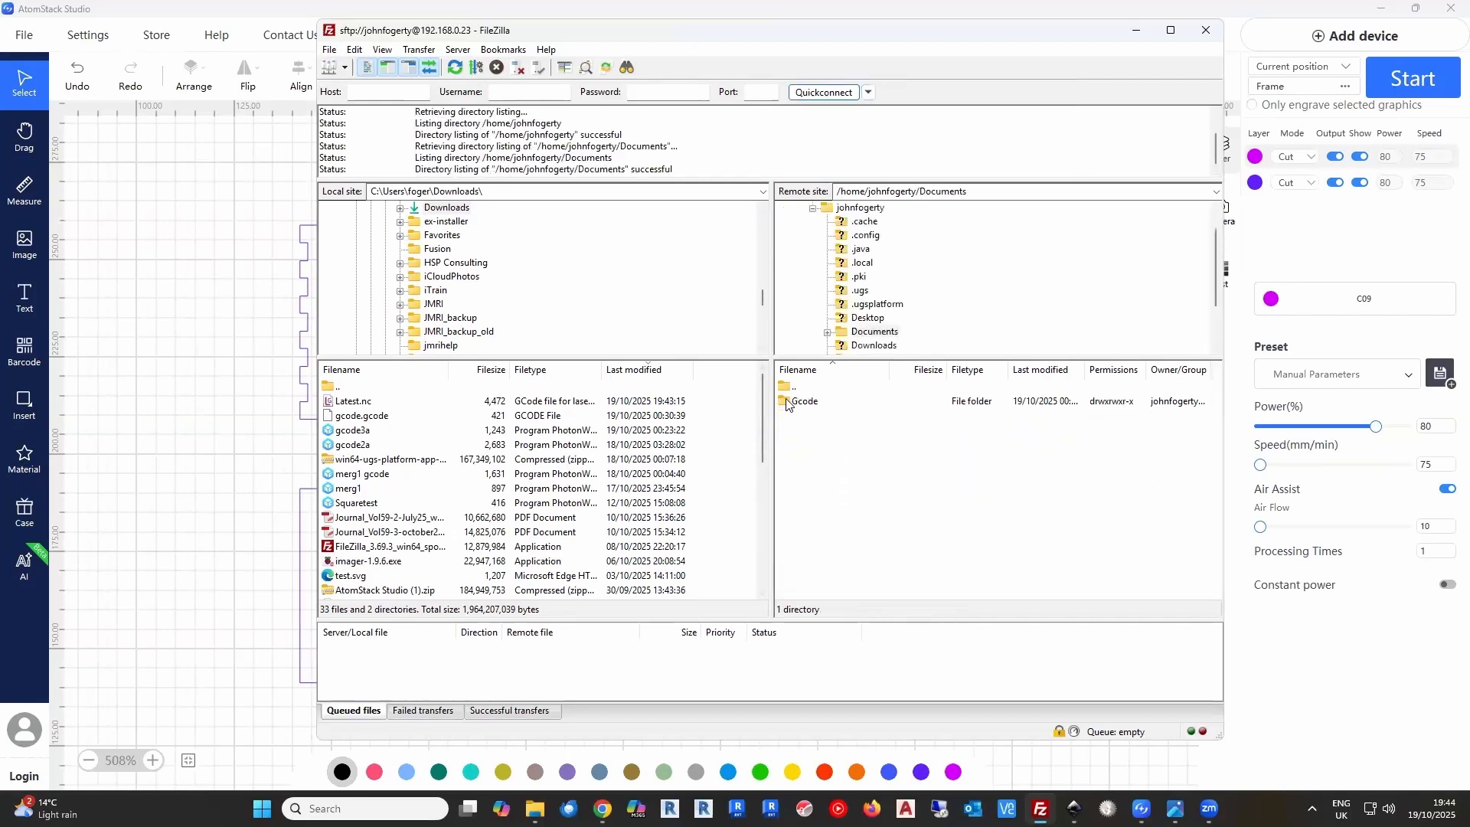
double_click(796, 402)
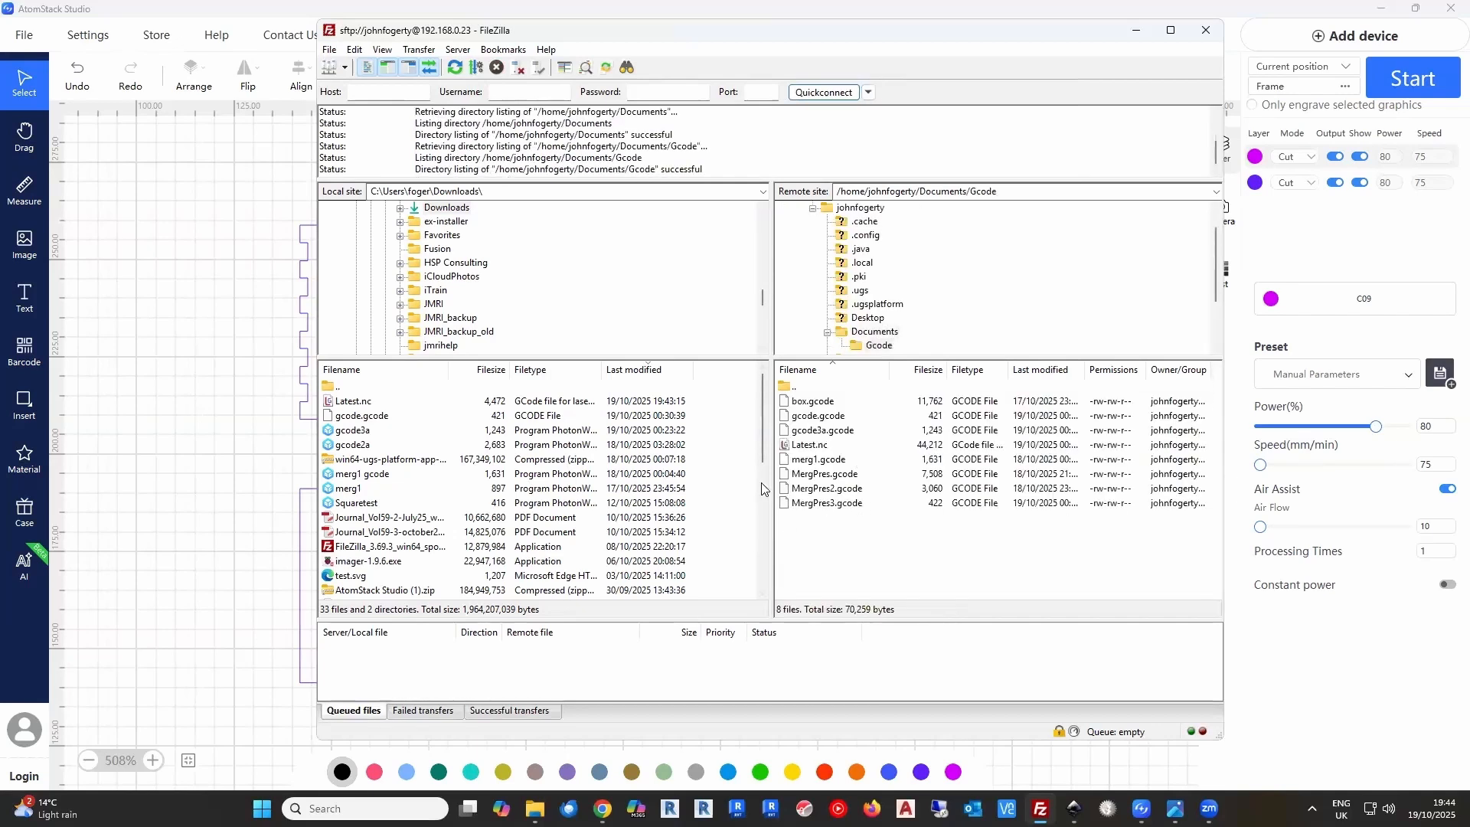
Upload Latest.nc from the local Downloads folder to the remote Gcode folder, overwriting the existing copy
drag(341, 402, 835, 535)
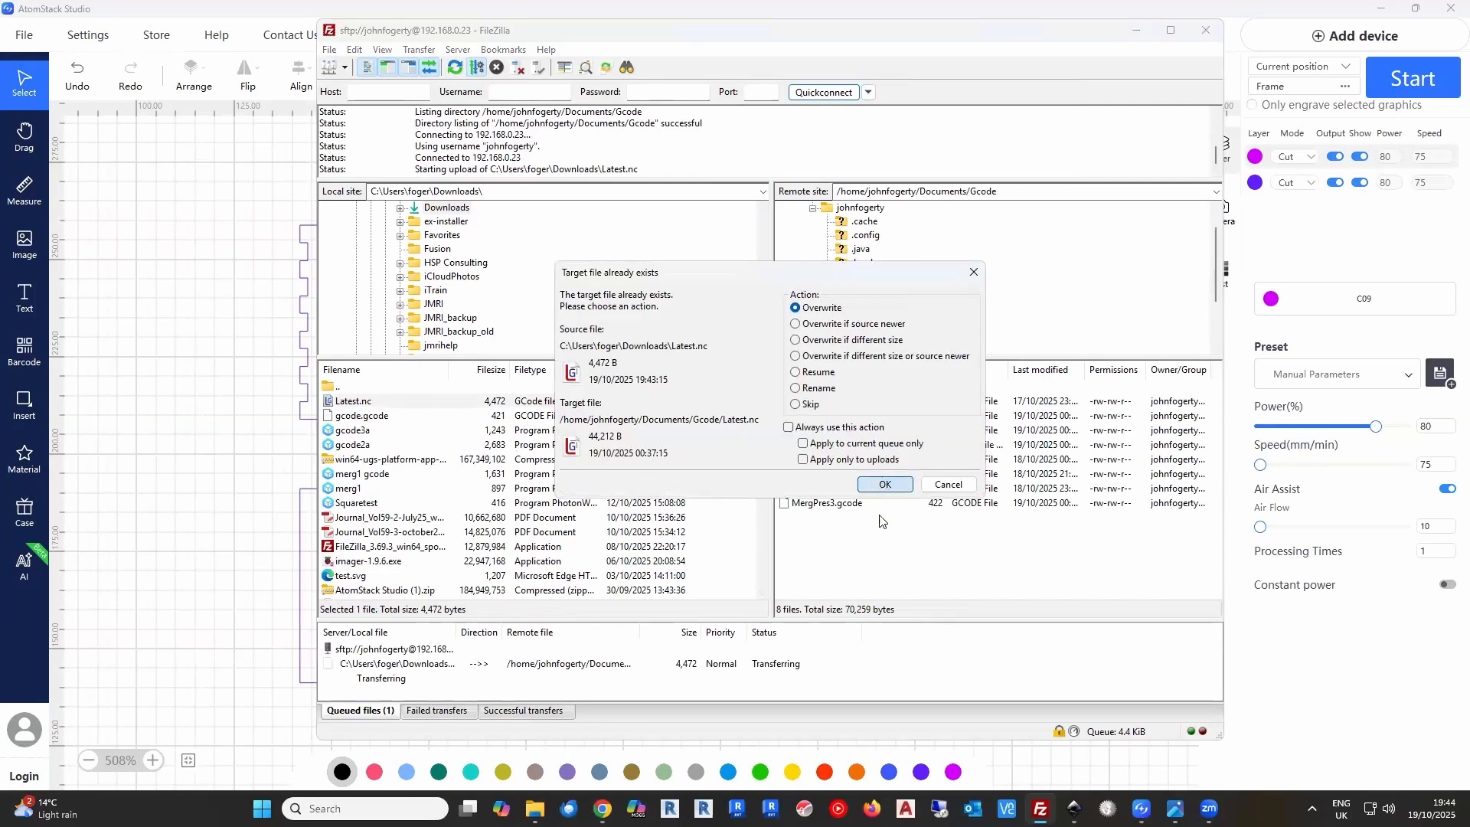
key(Return)
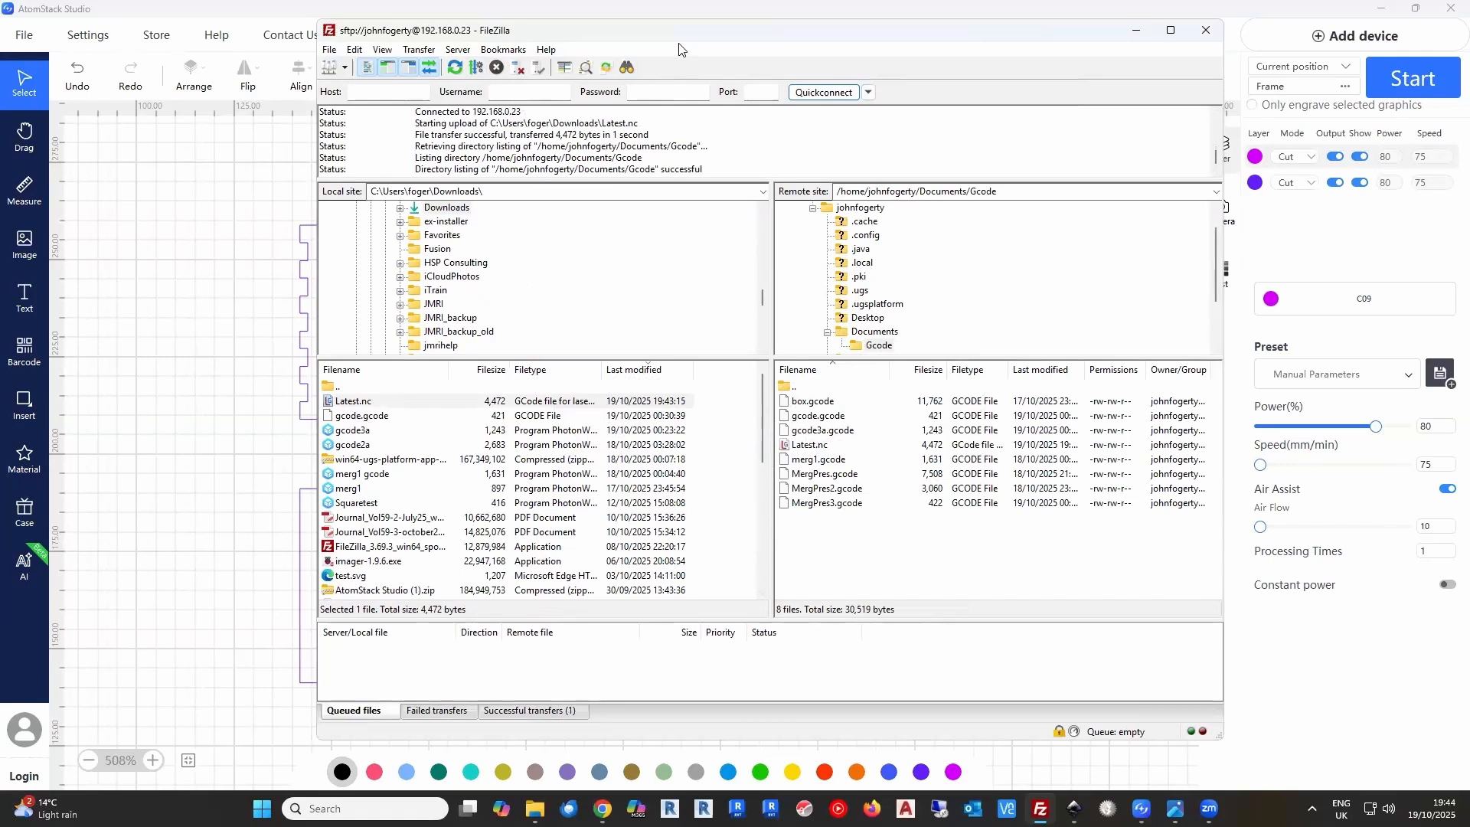
drag(685, 35, 652, 57)
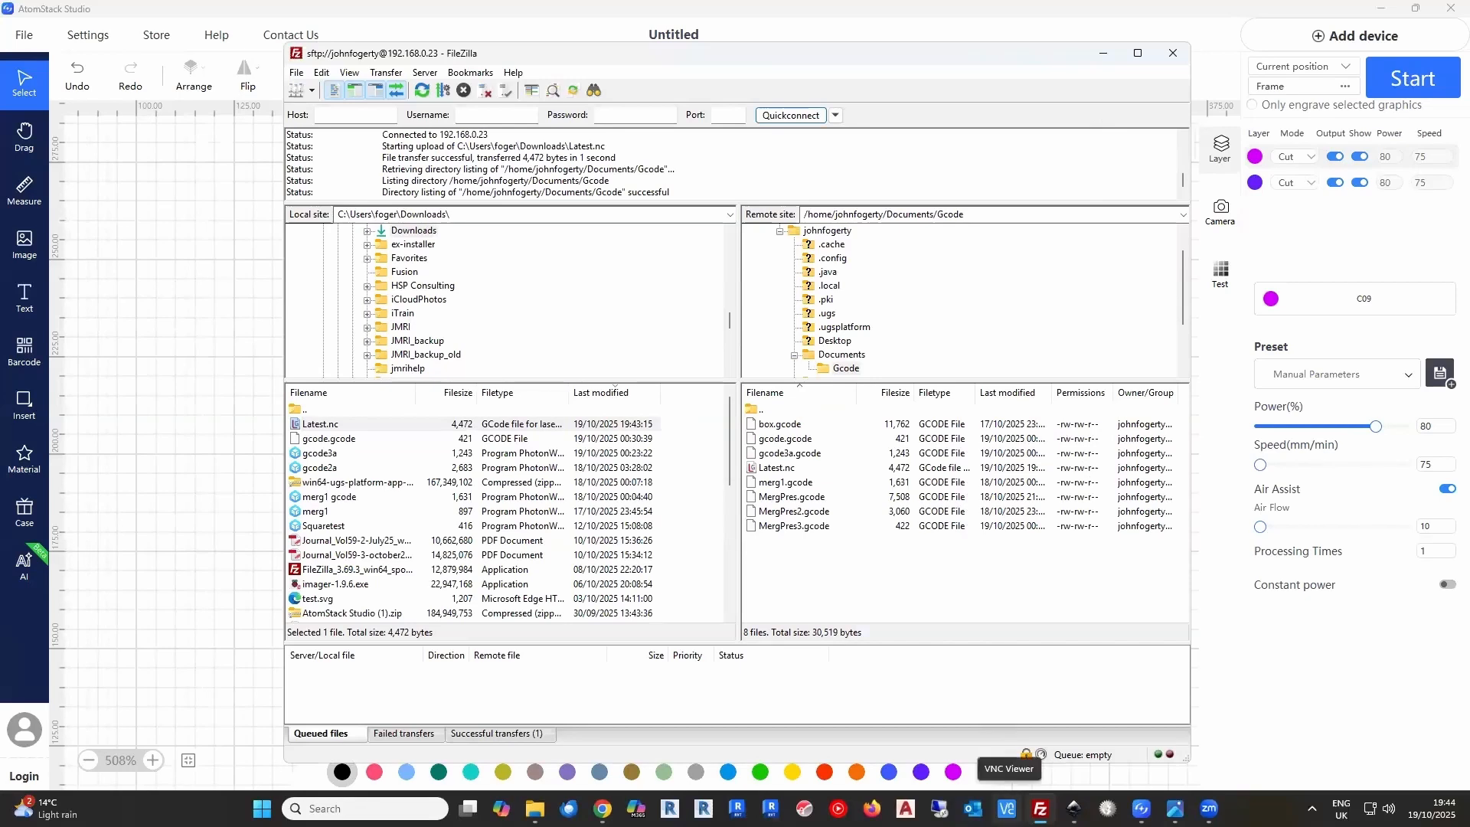
Switch to VNC Viewer, connect to 192.168.0.23 and execute Universal G-Code Sender in a terminal from the remote desktop
click(1006, 808)
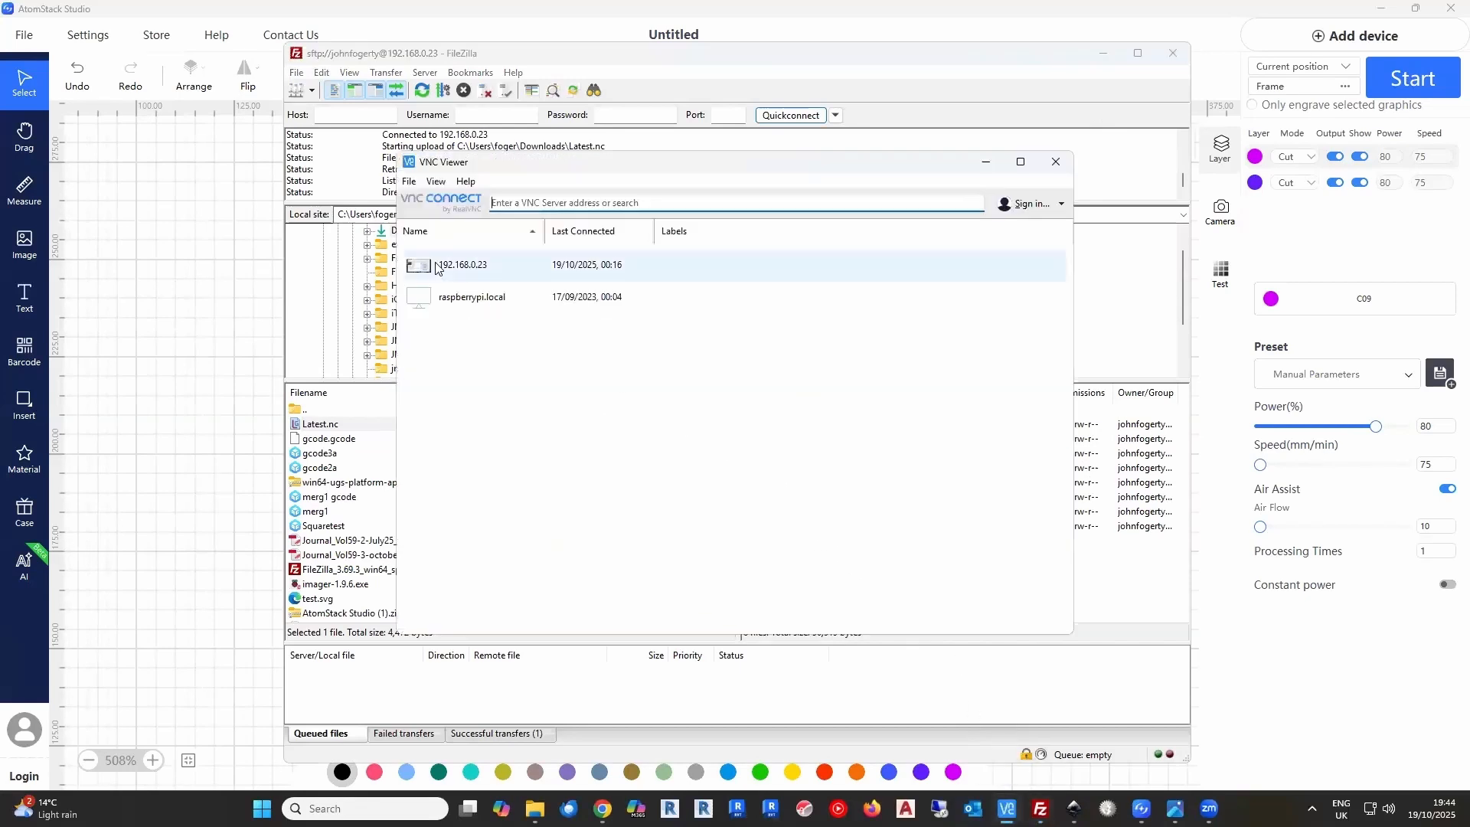
double_click(436, 266)
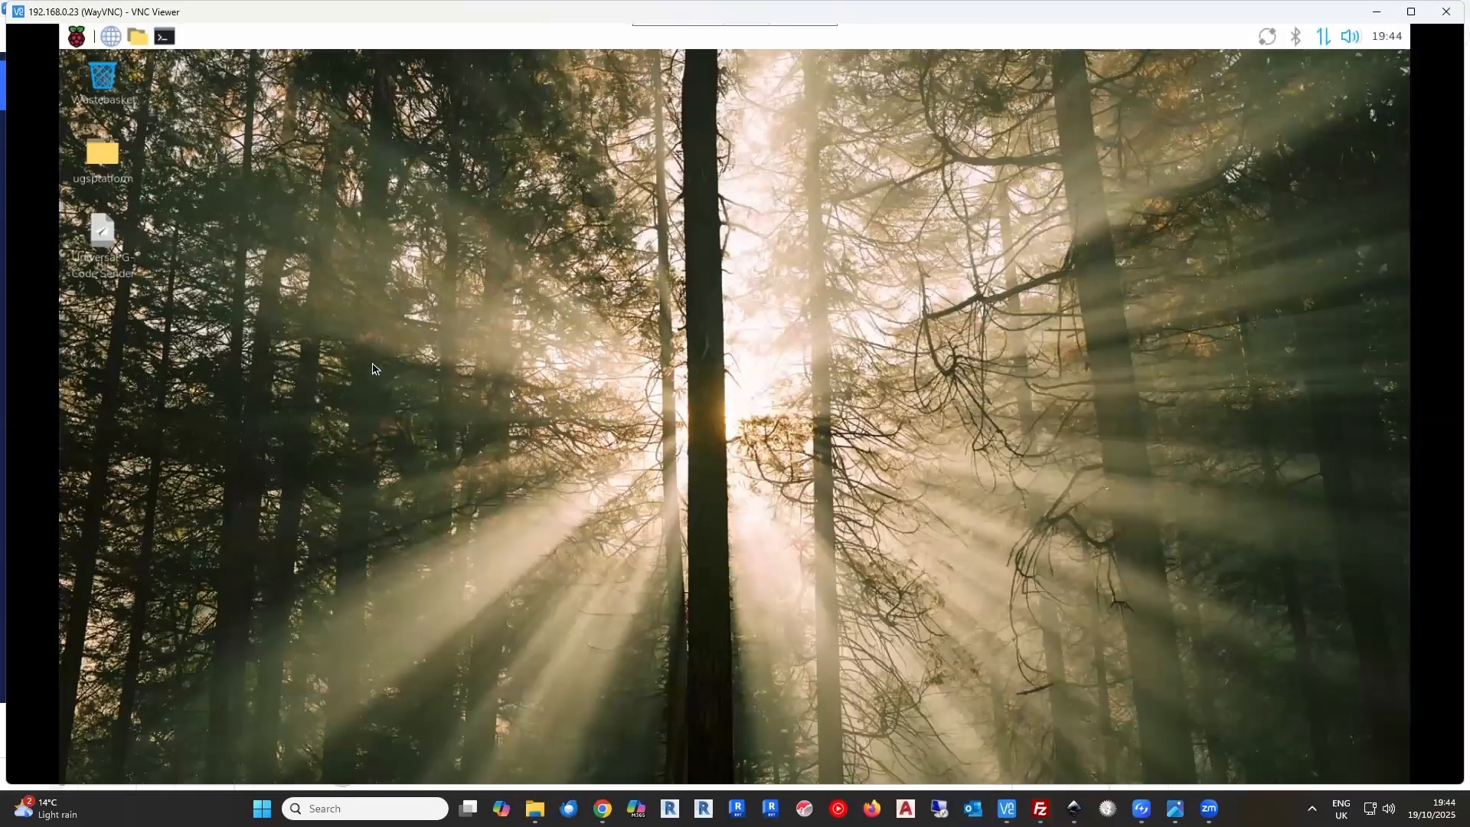
double_click(100, 237)
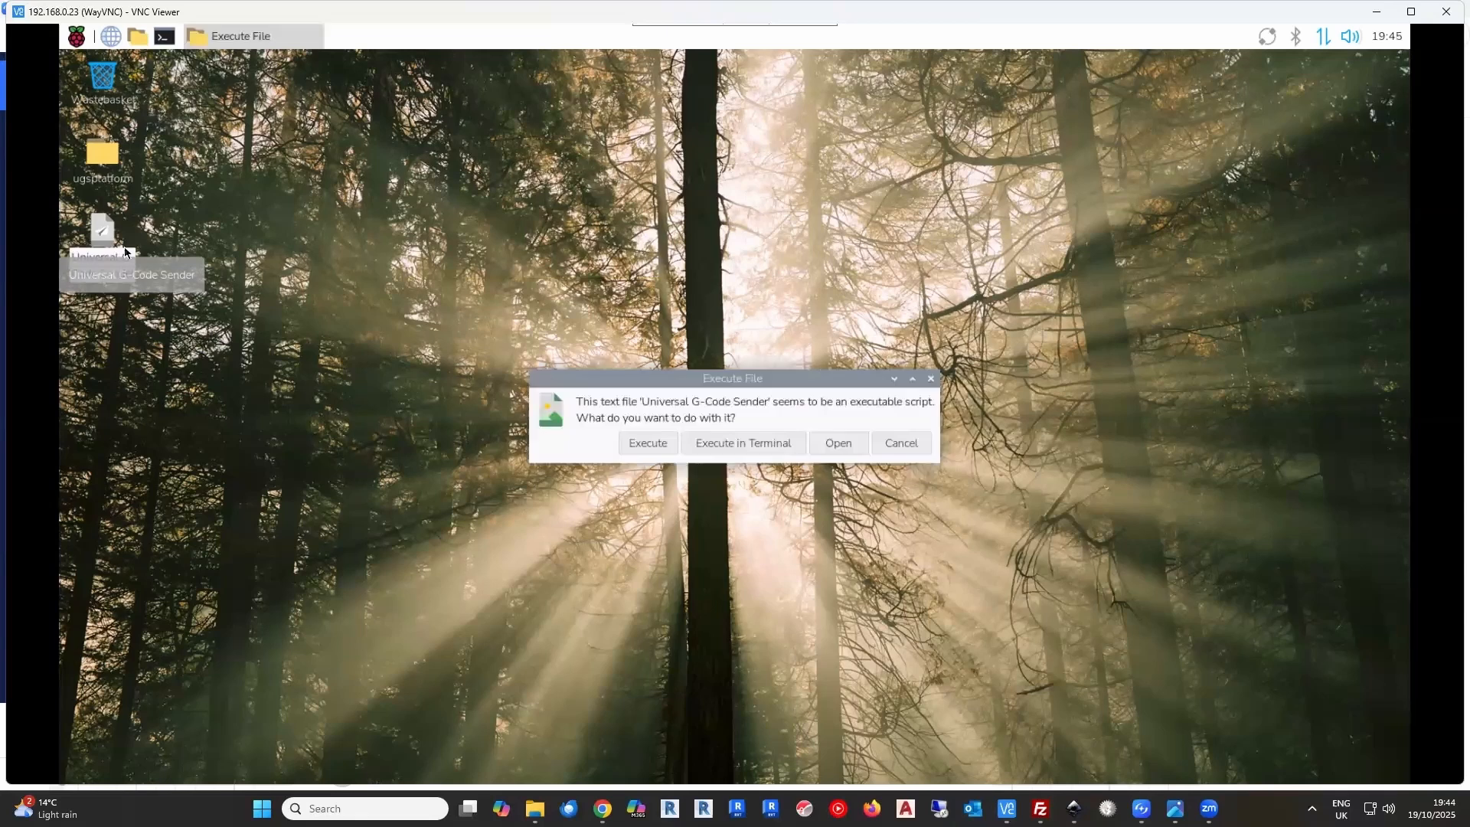
click(718, 445)
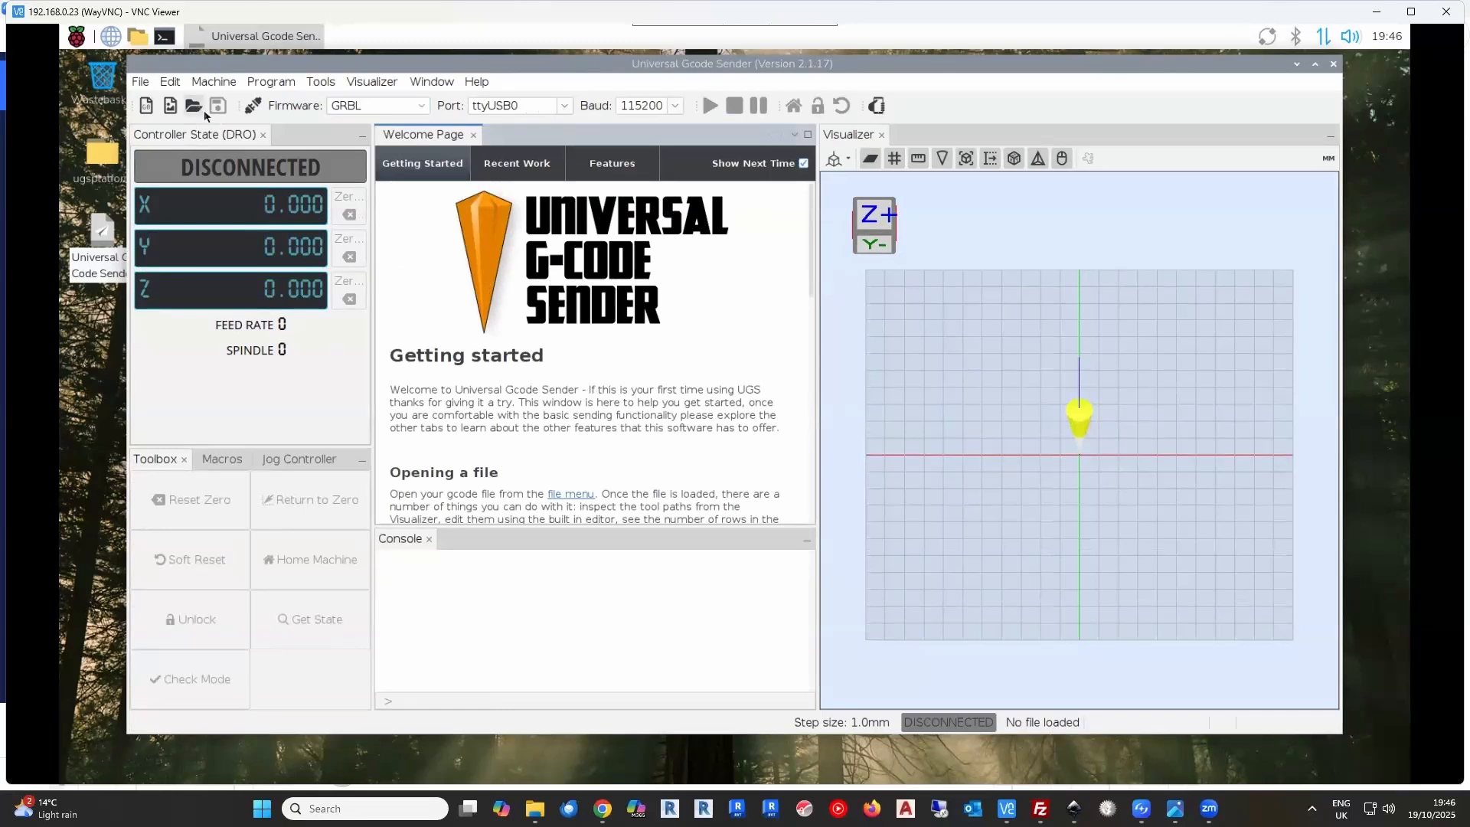
Open Latest.nc from the Gcode folder in Universal G-Code Sender
key(ctrl+o)
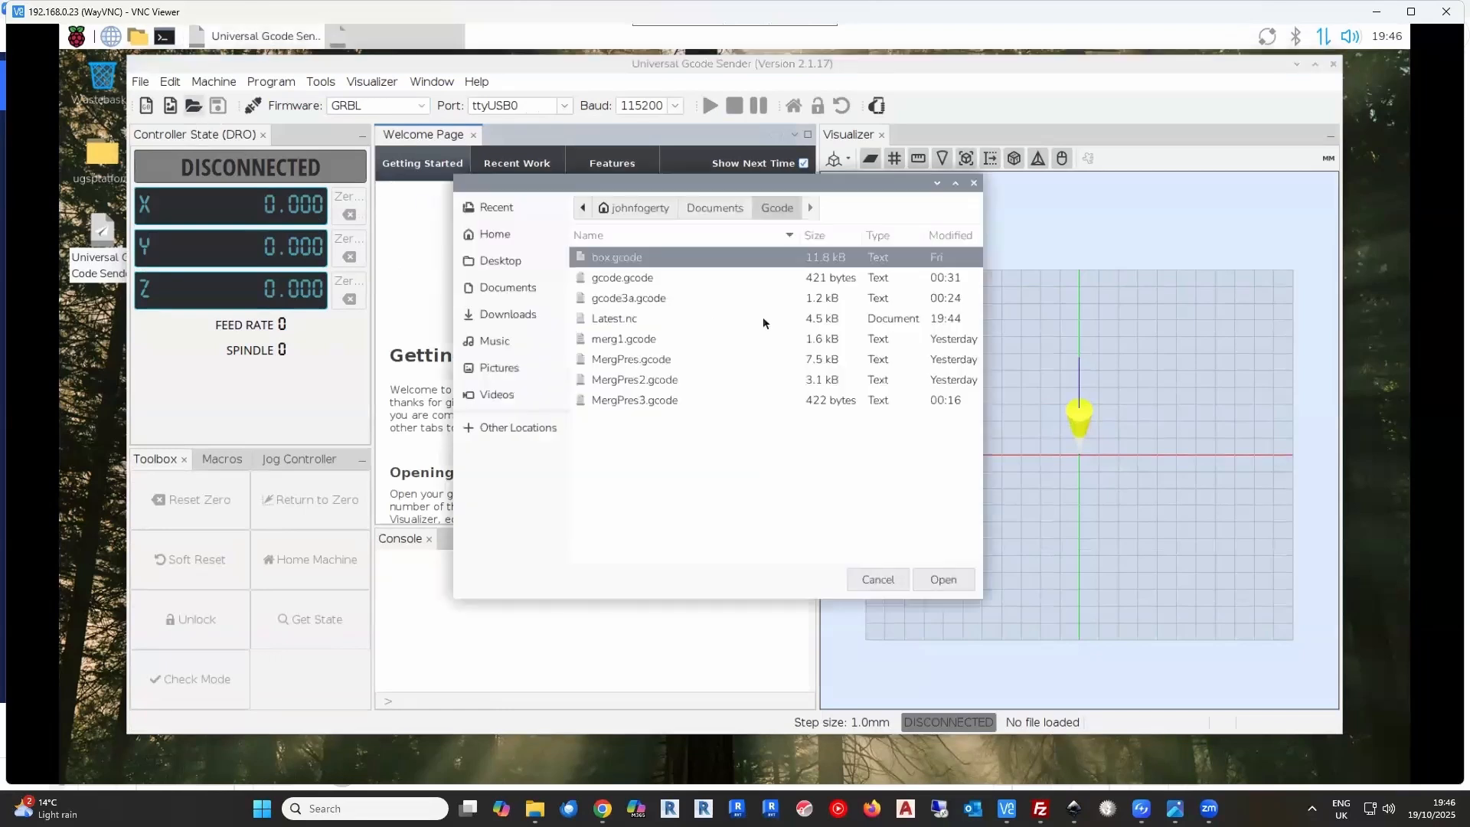
click(628, 320)
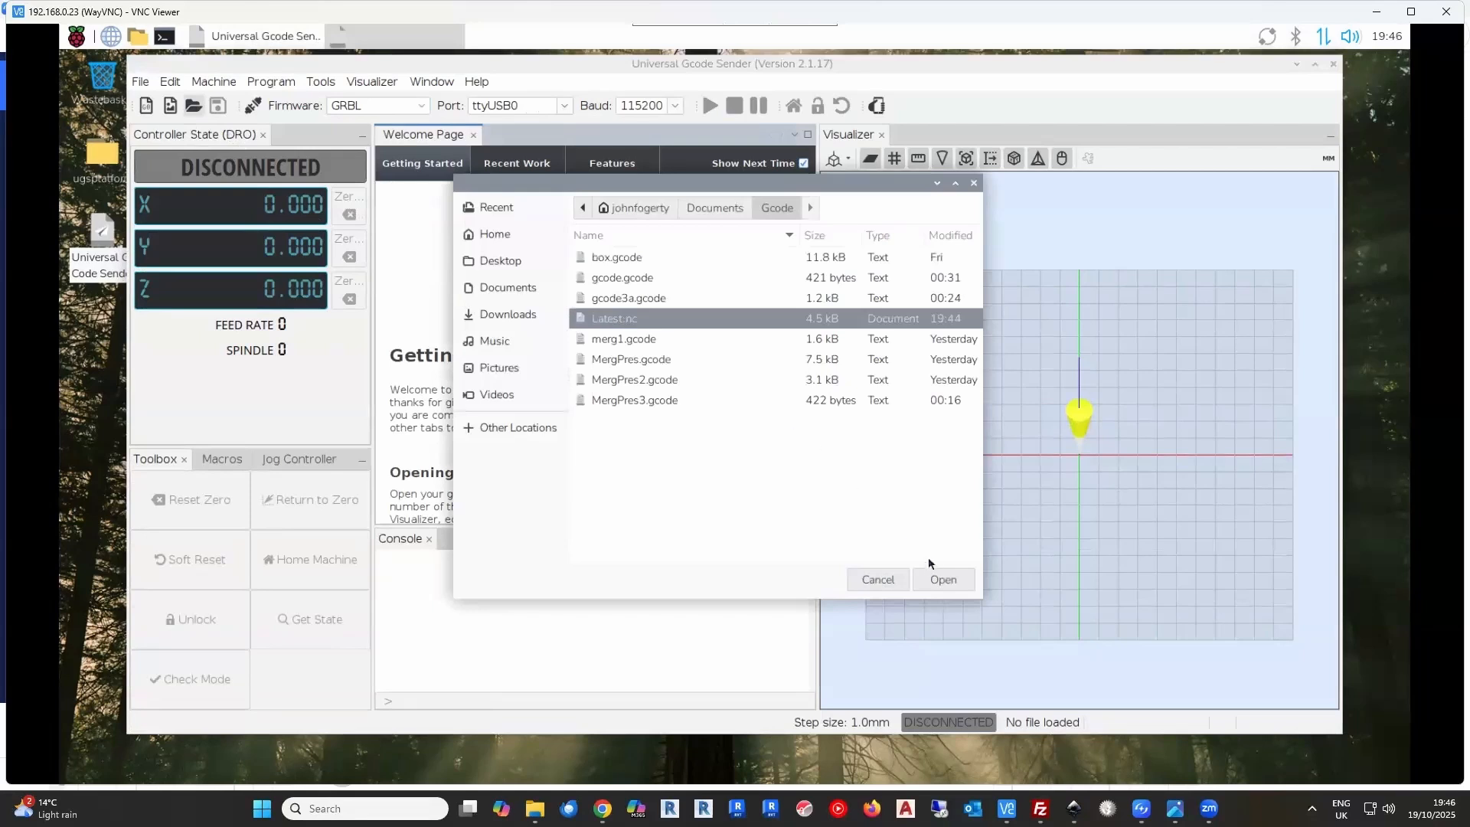
click(933, 580)
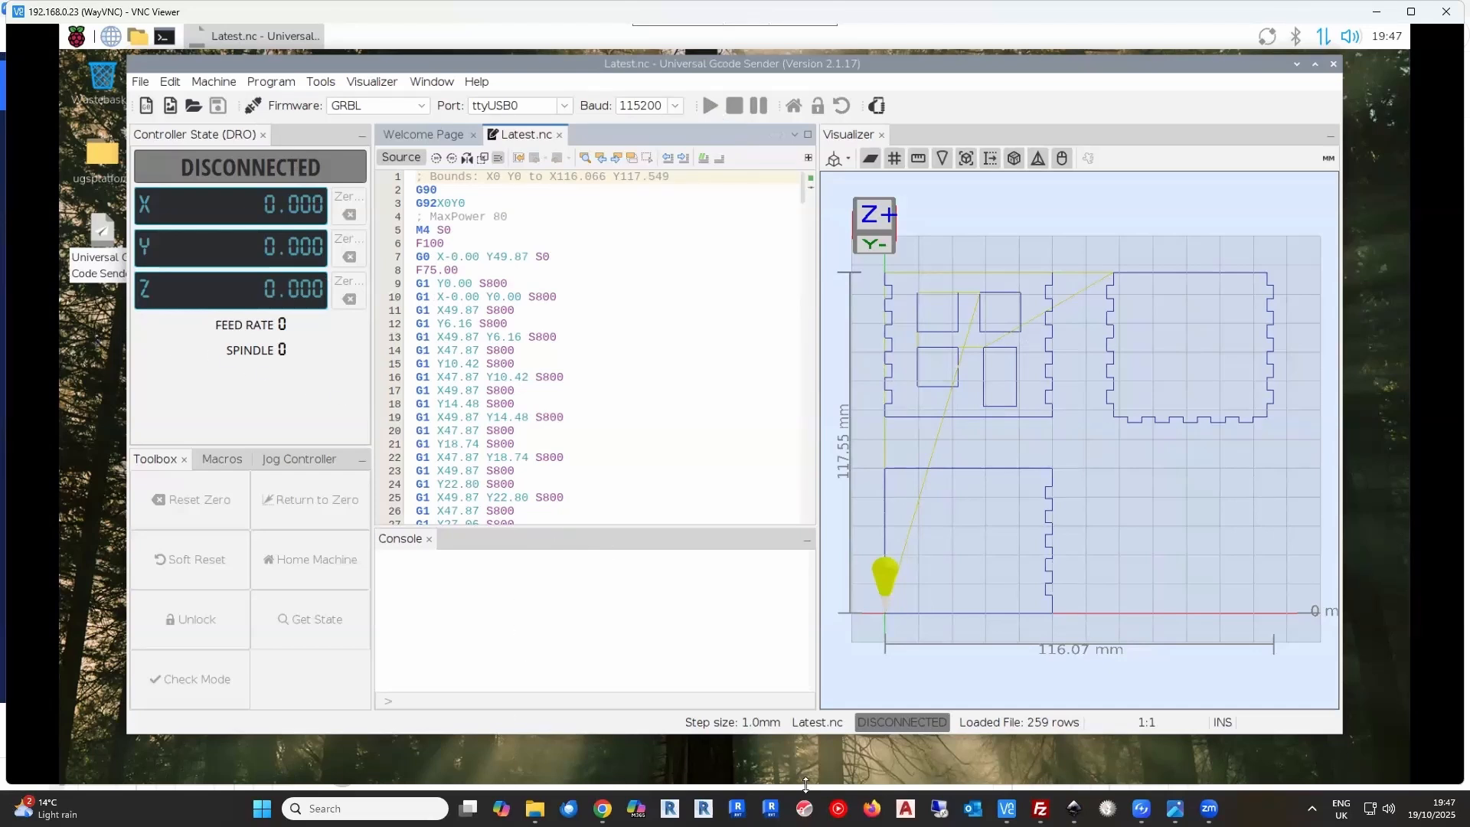
Switch to the Photos window and look through the pictures of finished laser-cut models up to IMG_1365.HEIC
click(1175, 809)
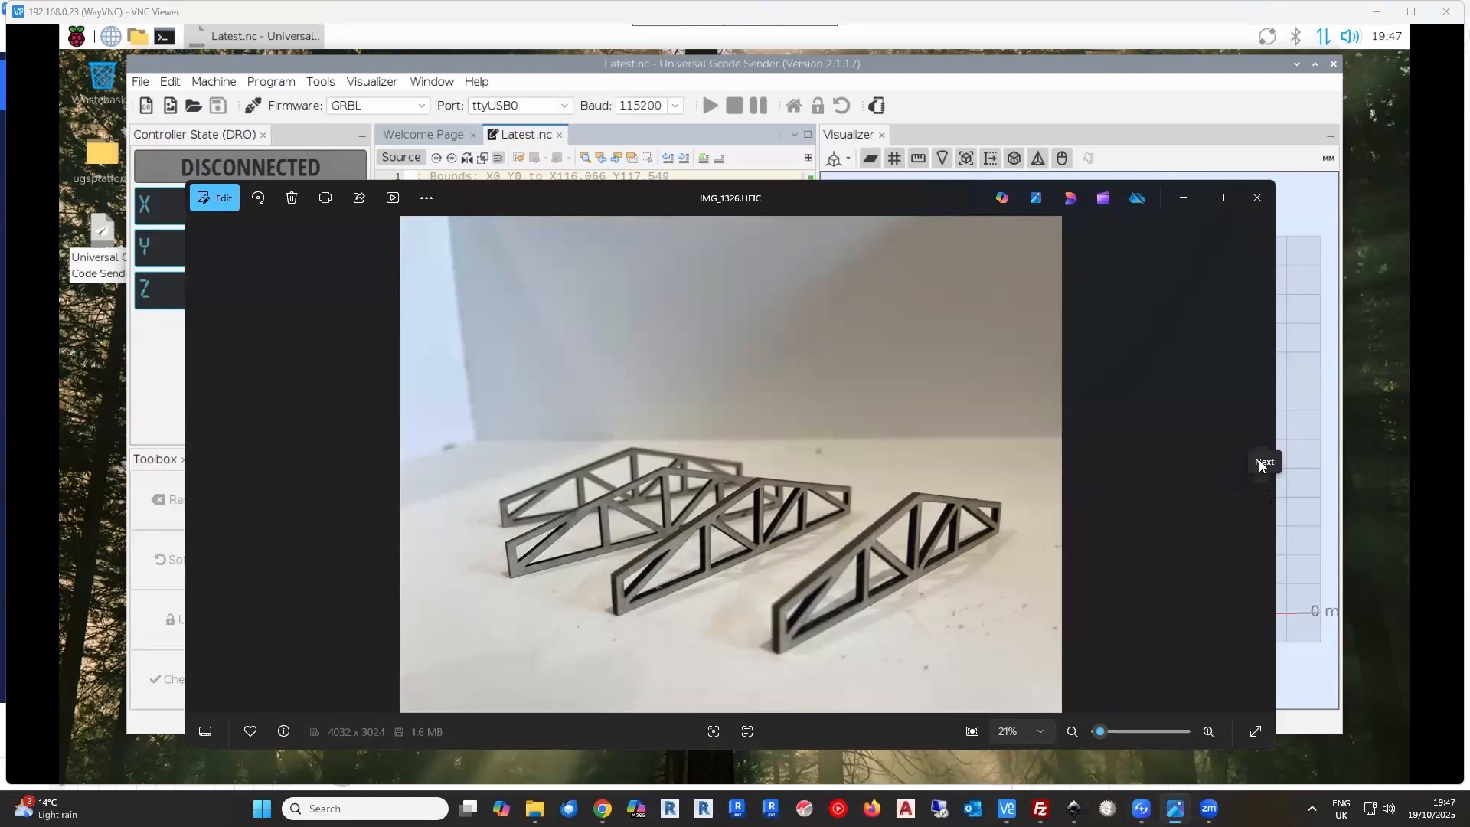
click(1259, 461)
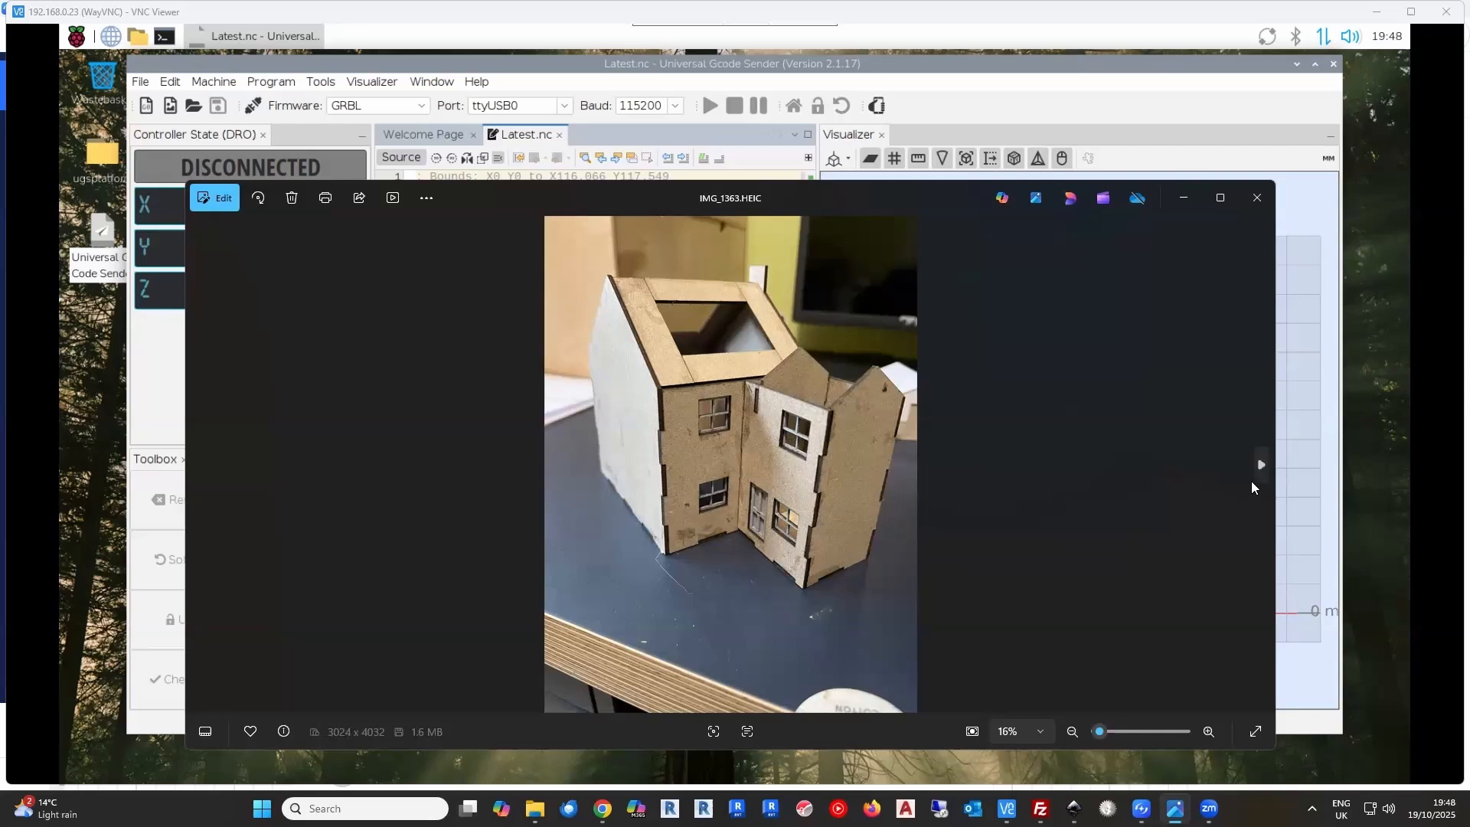
click(1260, 464)
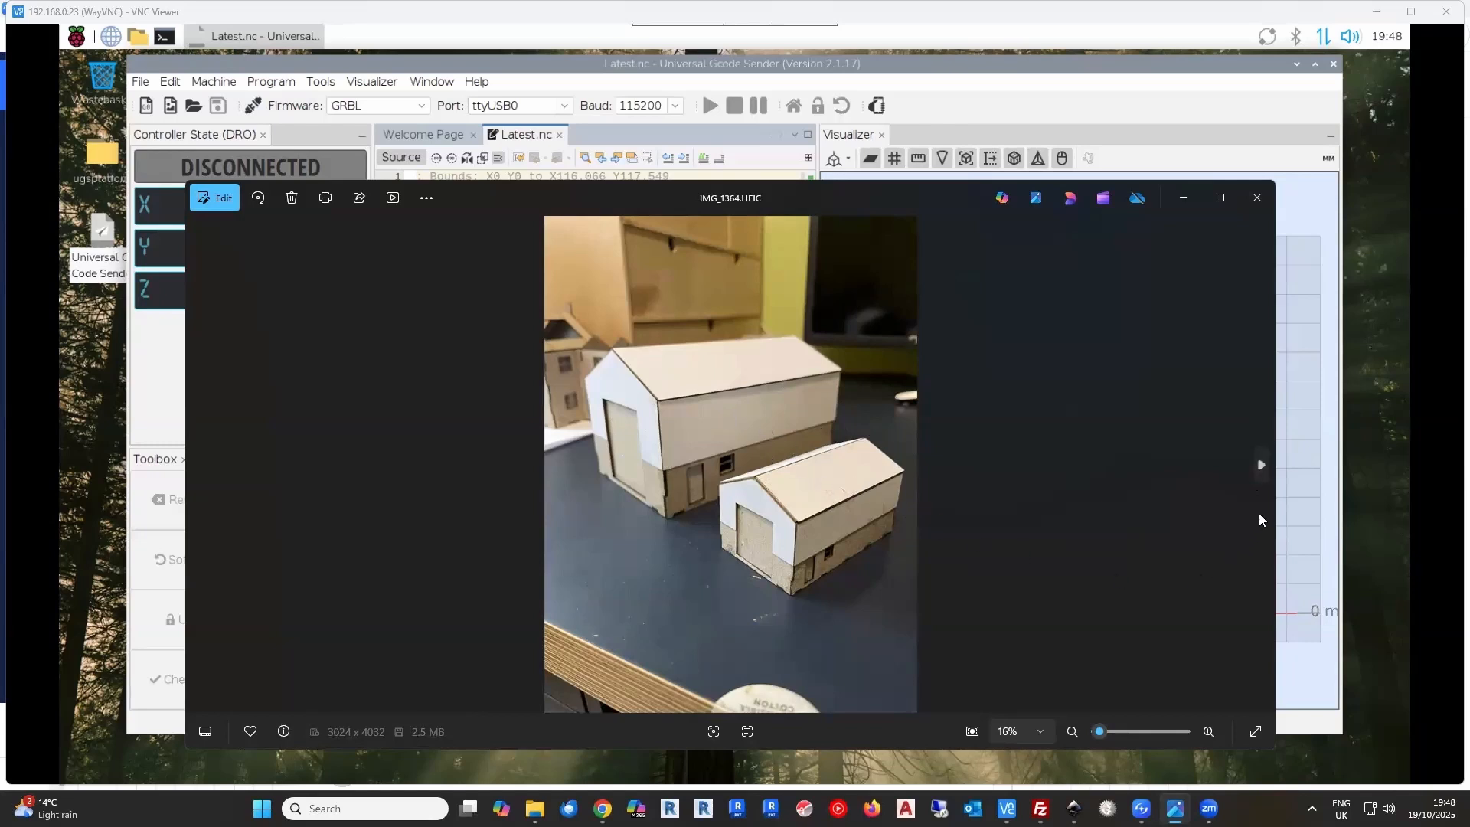
click(1262, 465)
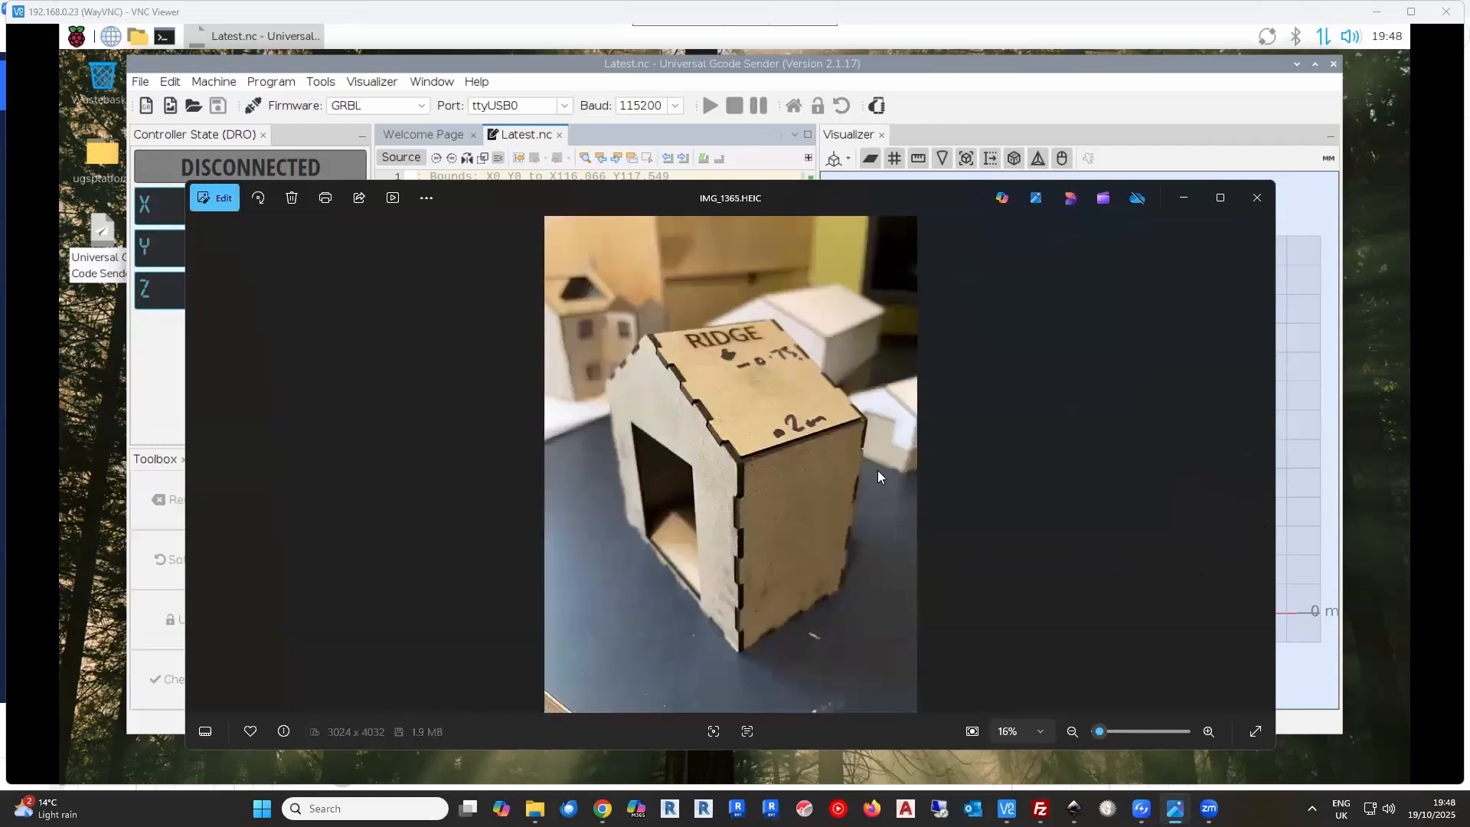